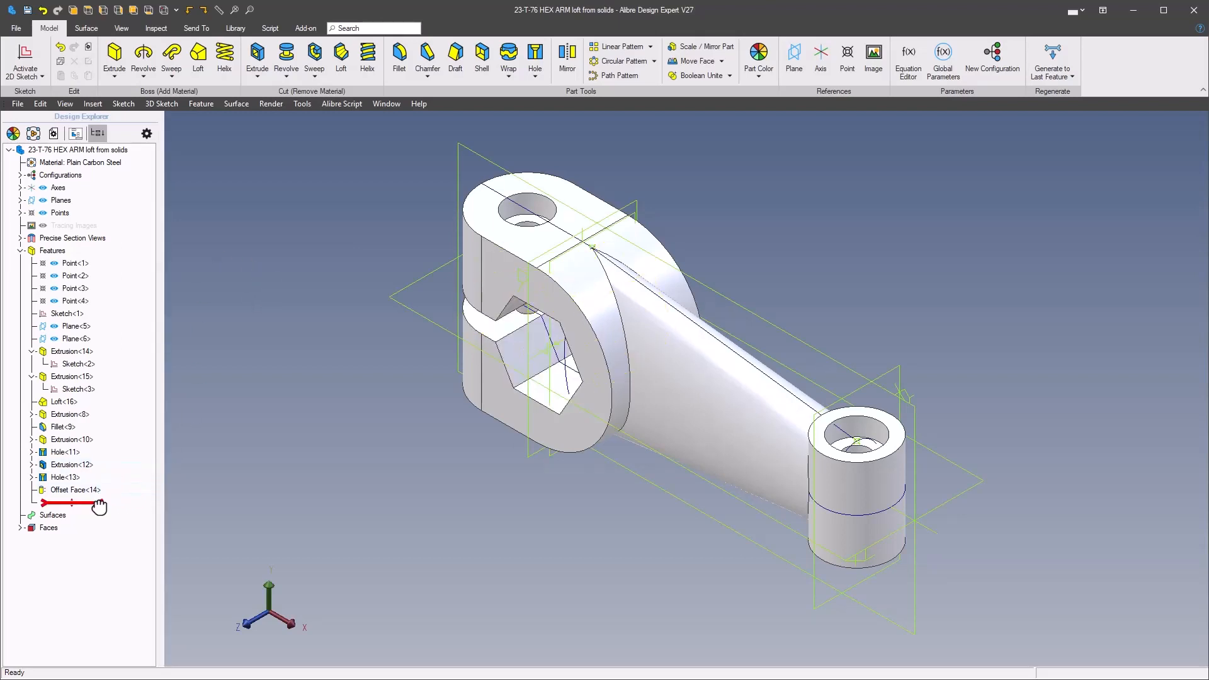
Step: Roll the feature history back to just after Sketch<1> and open that sketch for editing
mouse_move(97, 502)
mouse_down()
mouse_move(100, 429)
mouse_move(77, 325)
mouse_up()
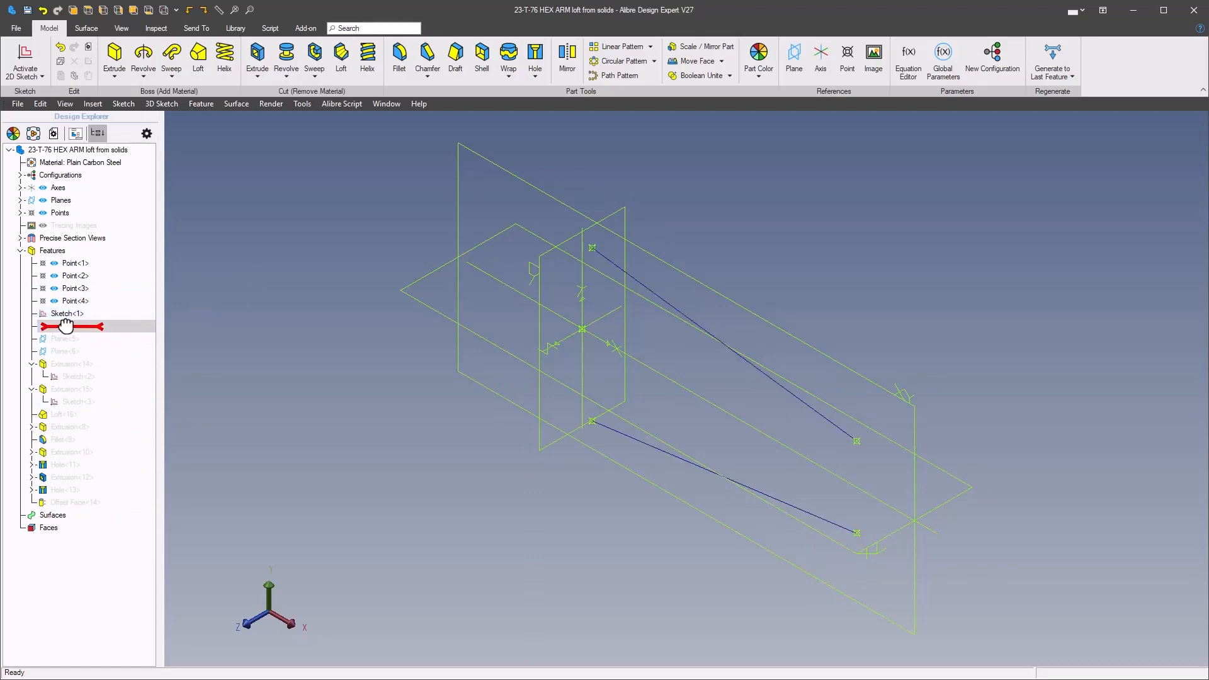
right_click(68, 315)
click(103, 321)
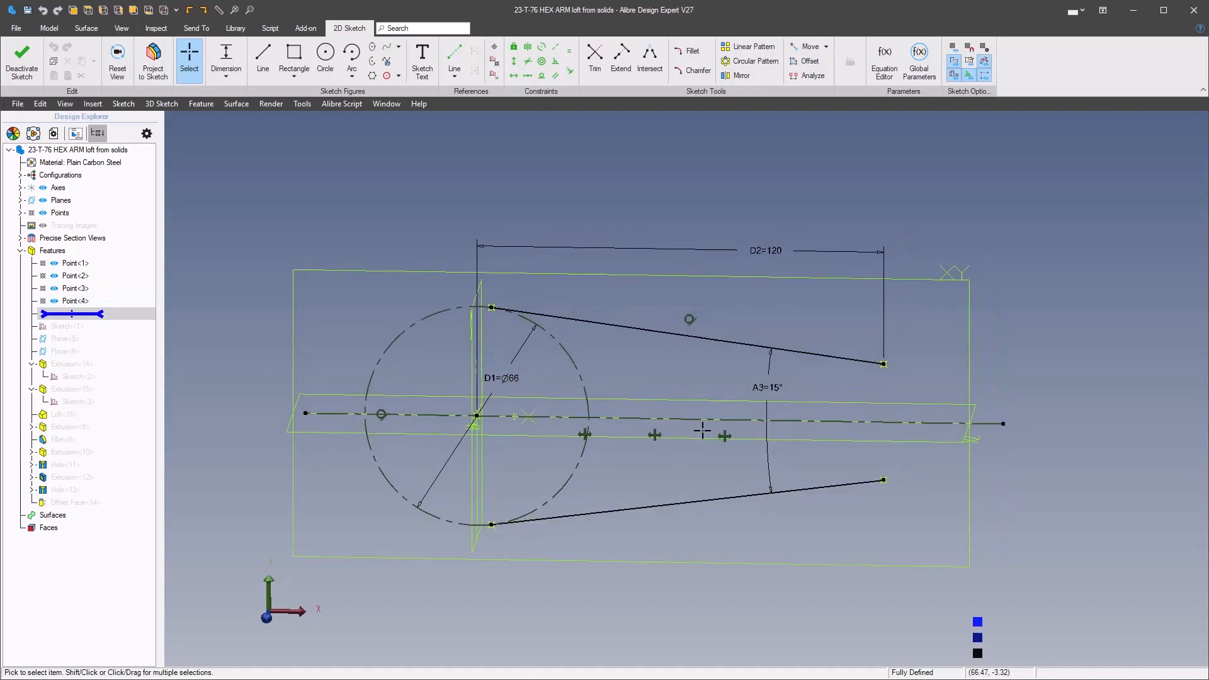
Step: Look up the Symmetric constraint among the constraints available for Sketch<1>
right_click(620, 359)
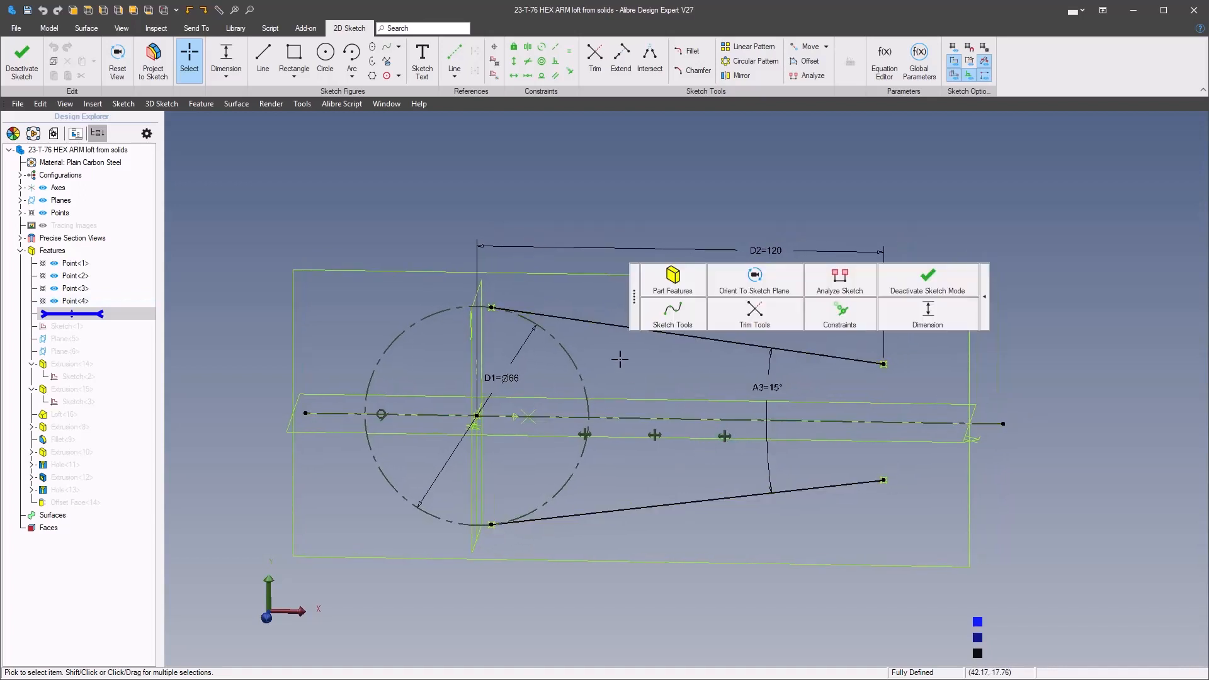
click(830, 322)
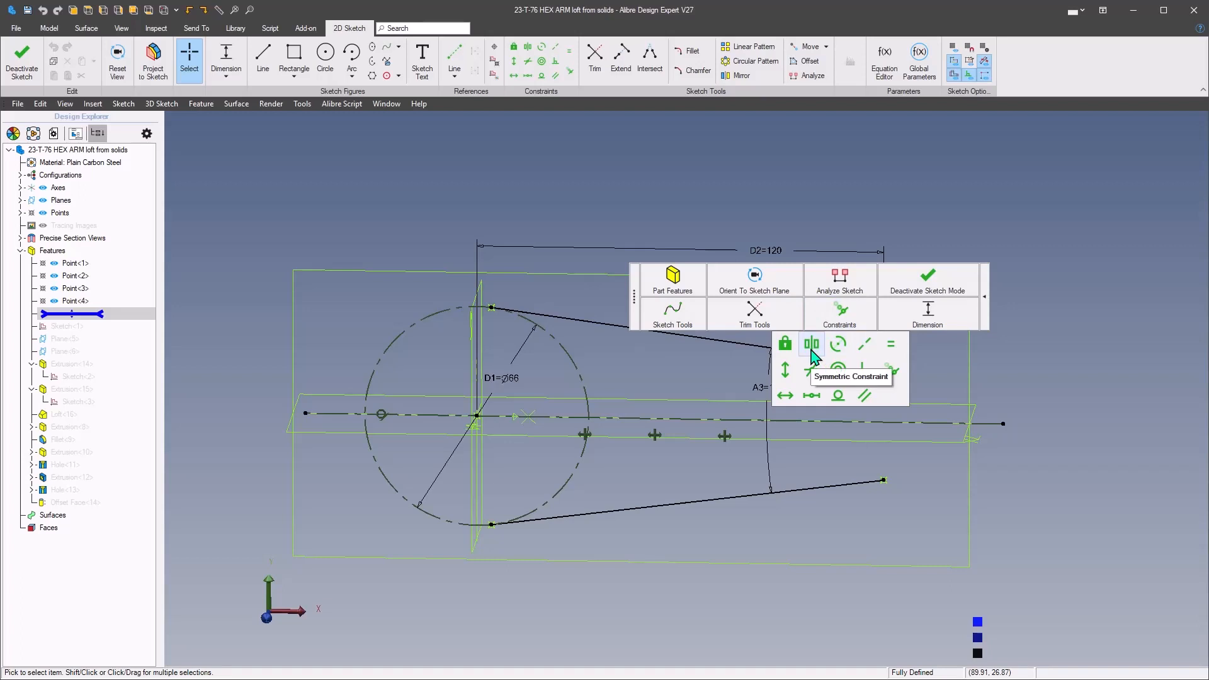
click(811, 348)
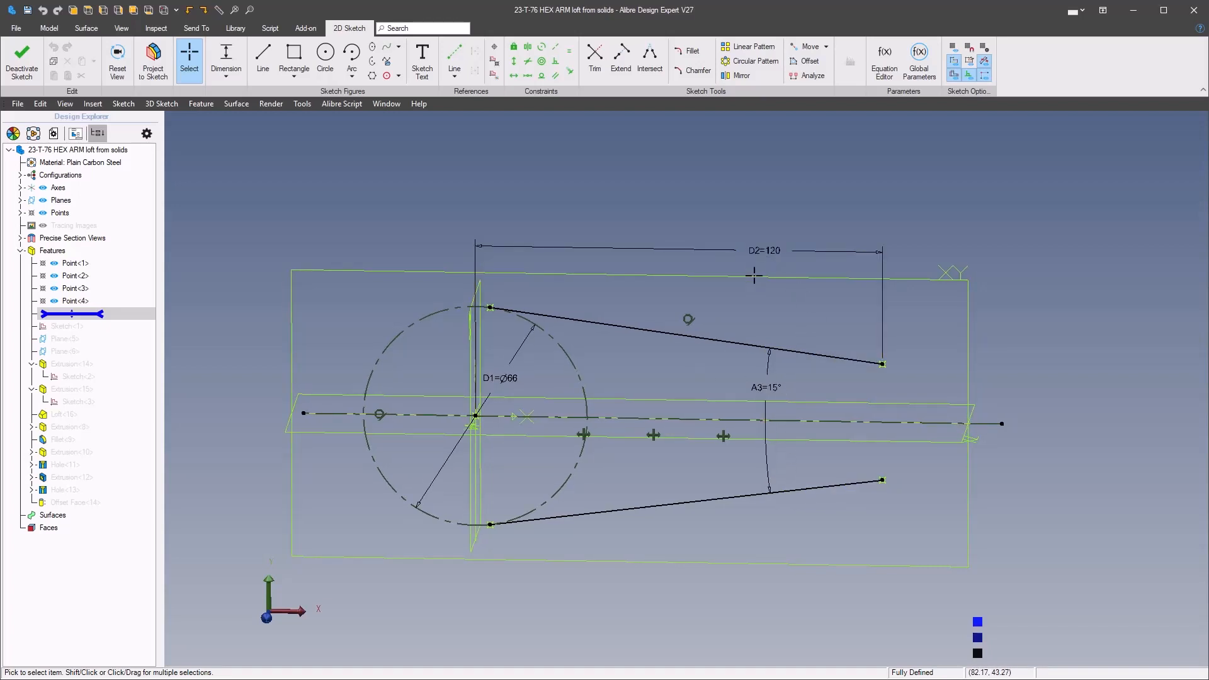
Step: Exit Sketch<1> and roll the feature history forward past Plane<5>
right_click(758, 325)
key(alt+Tab)
right_drag(724, 208, 843, 202)
mouse_move(843, 203)
middle_down()
mouse_move(534, 243)
mouse_move(651, 233)
middle_up()
click(829, 172)
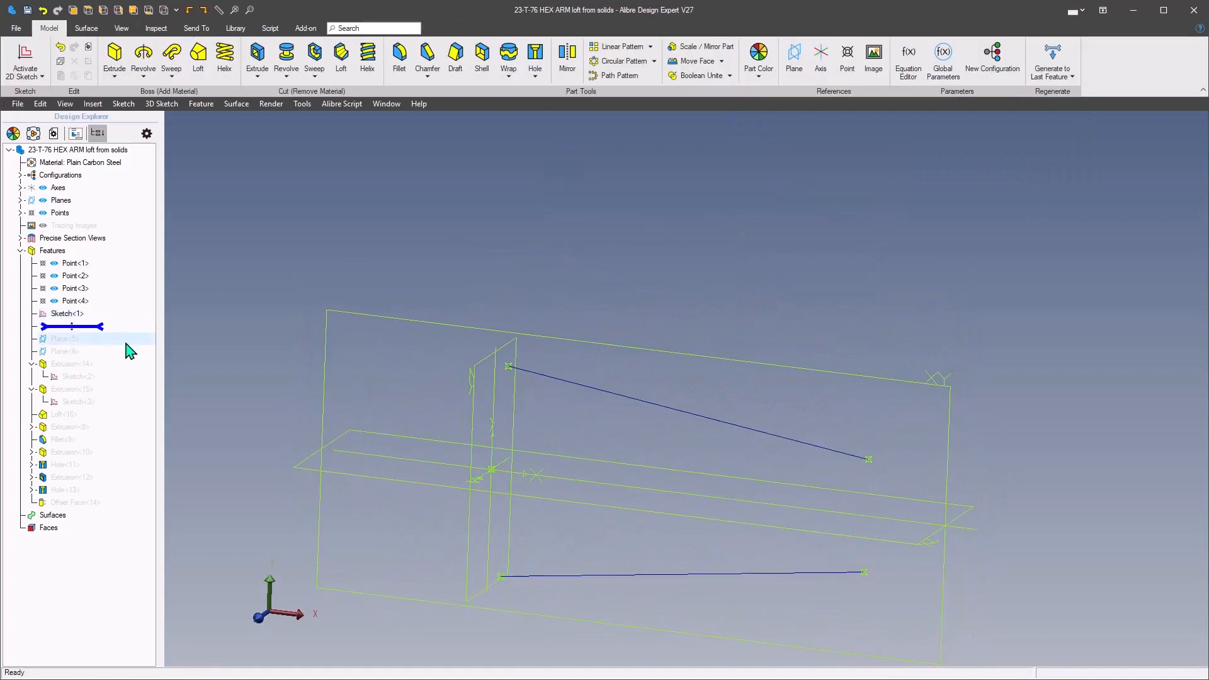
mouse_move(95, 327)
mouse_down()
mouse_move(95, 340)
mouse_move(71, 338)
mouse_up()
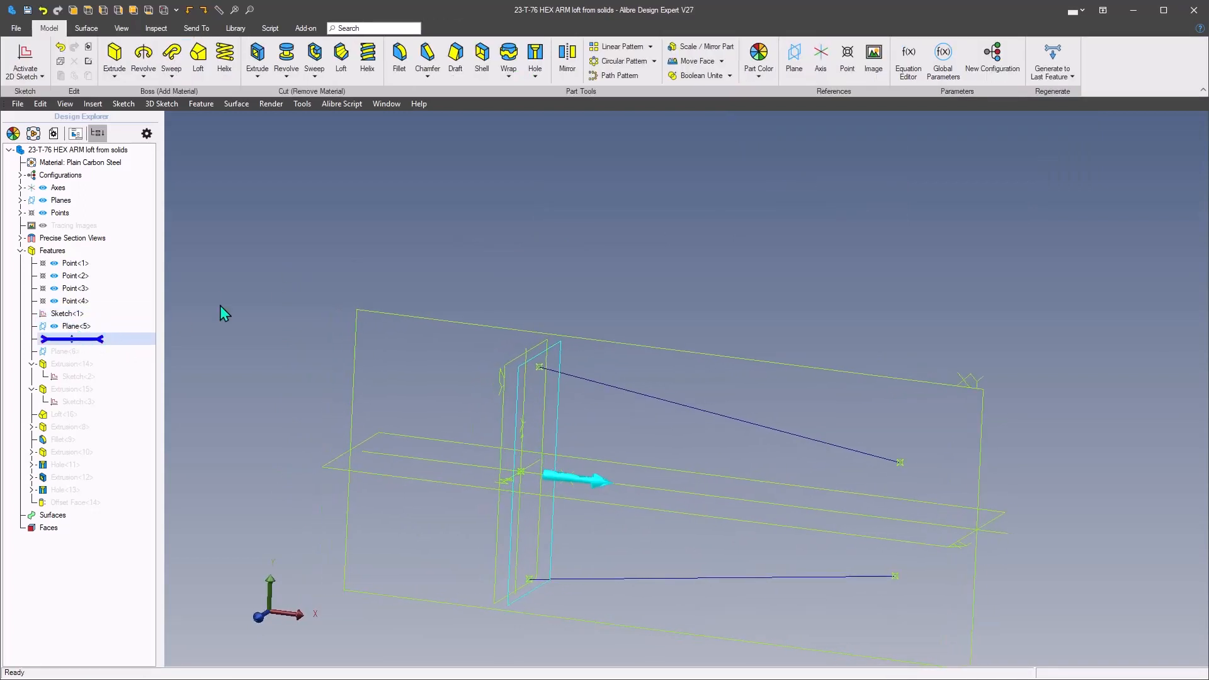
click(275, 283)
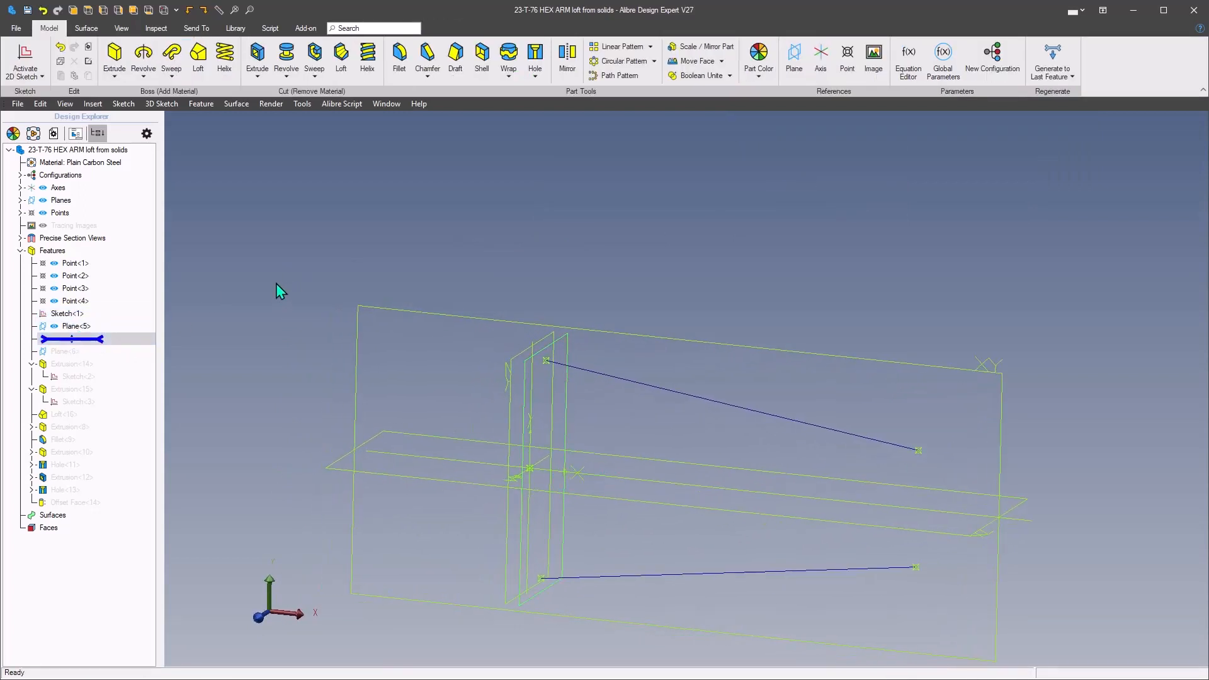
Step: Reopen Sketch<1>, preview a reference point at the upper line's end on the construction circle without applying it, and exit the sketch
right_click(62, 314)
click(95, 325)
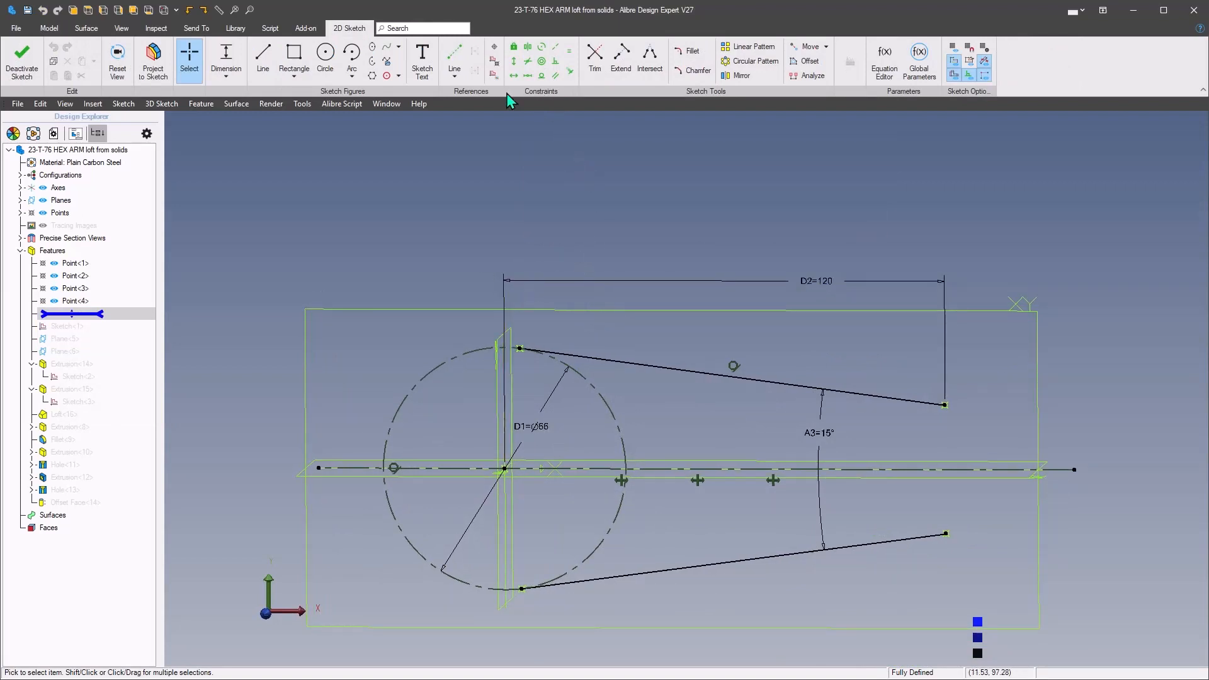
click(495, 61)
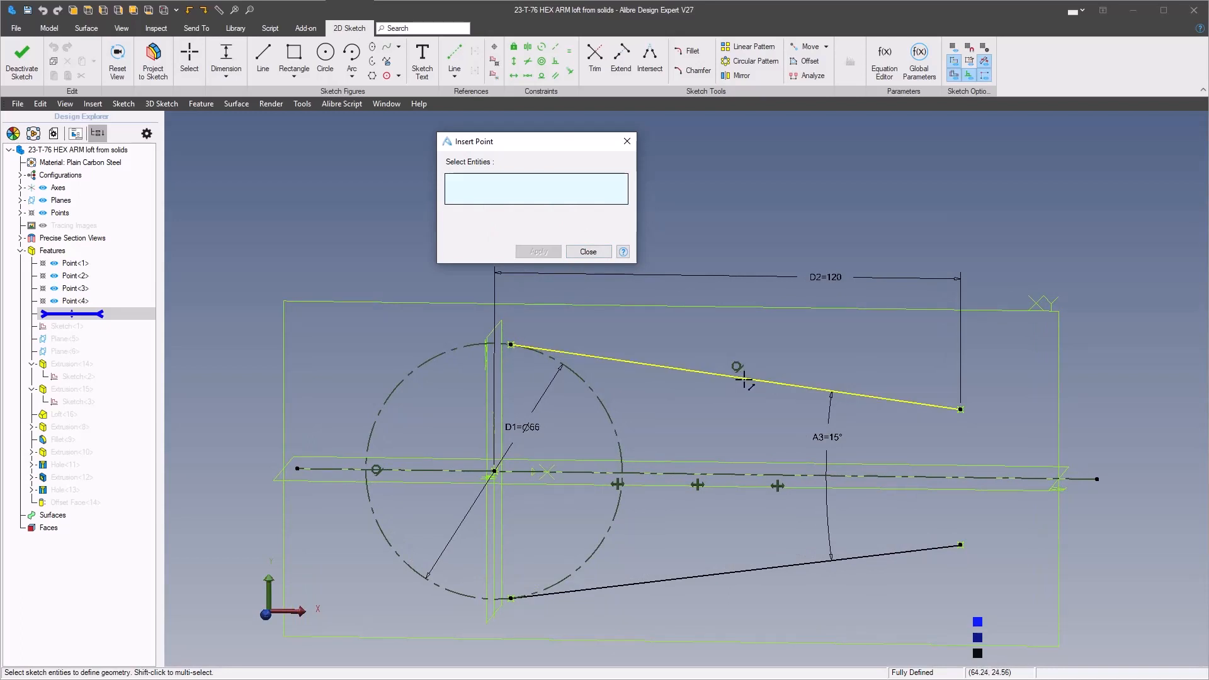
click(511, 345)
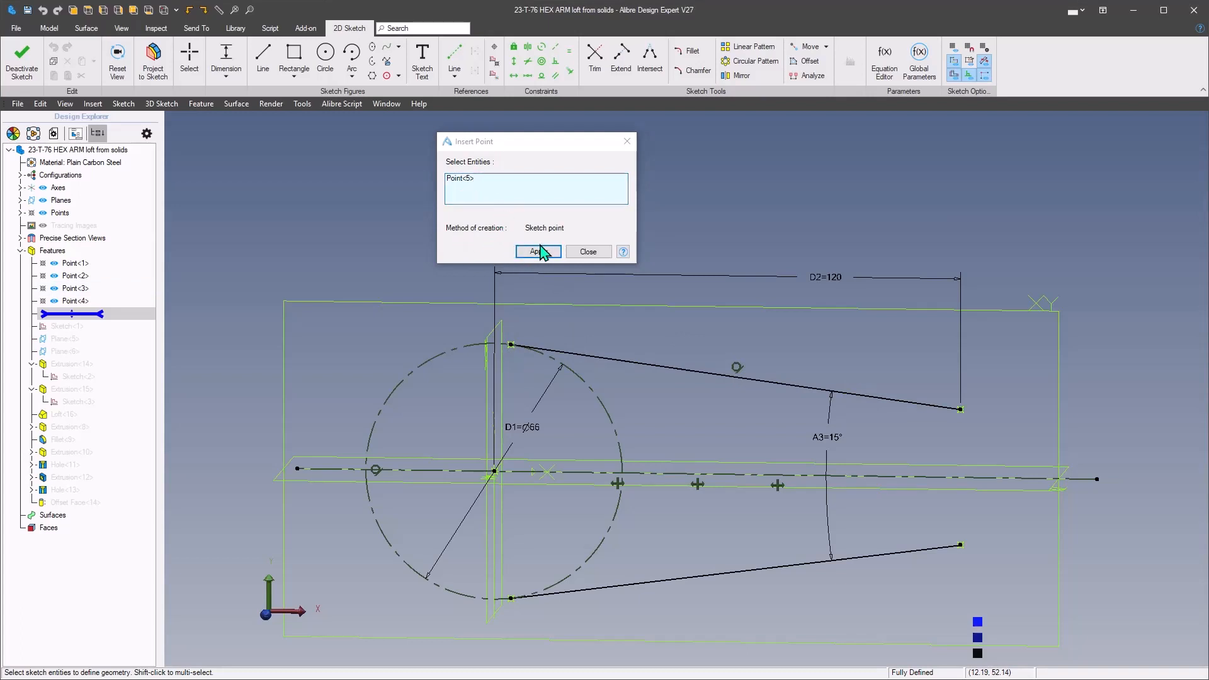
click(586, 251)
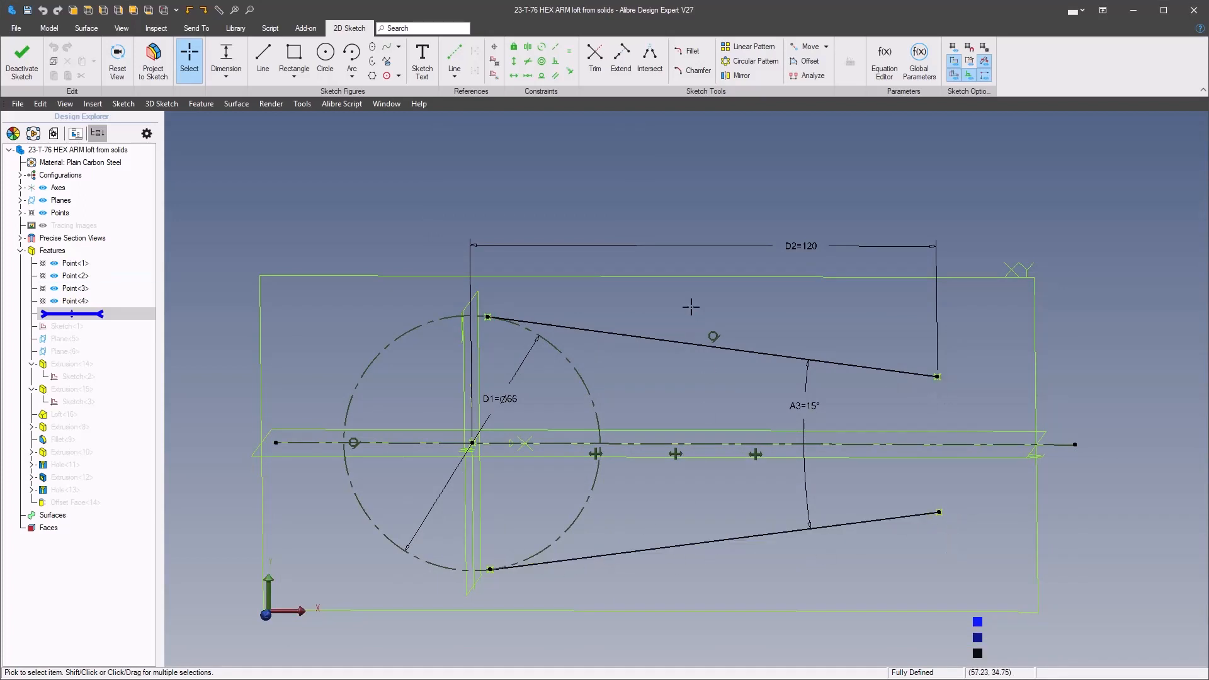
middle_drag(690, 307, 683, 320)
click(682, 320)
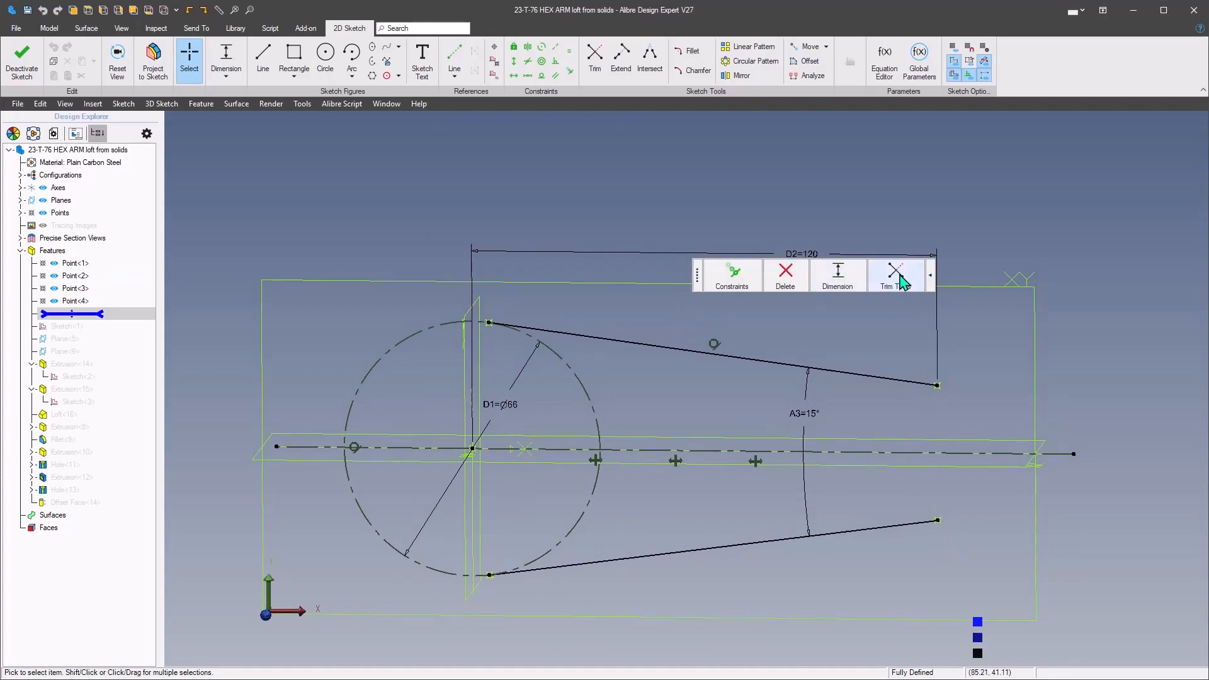
click(572, 228)
click(844, 160)
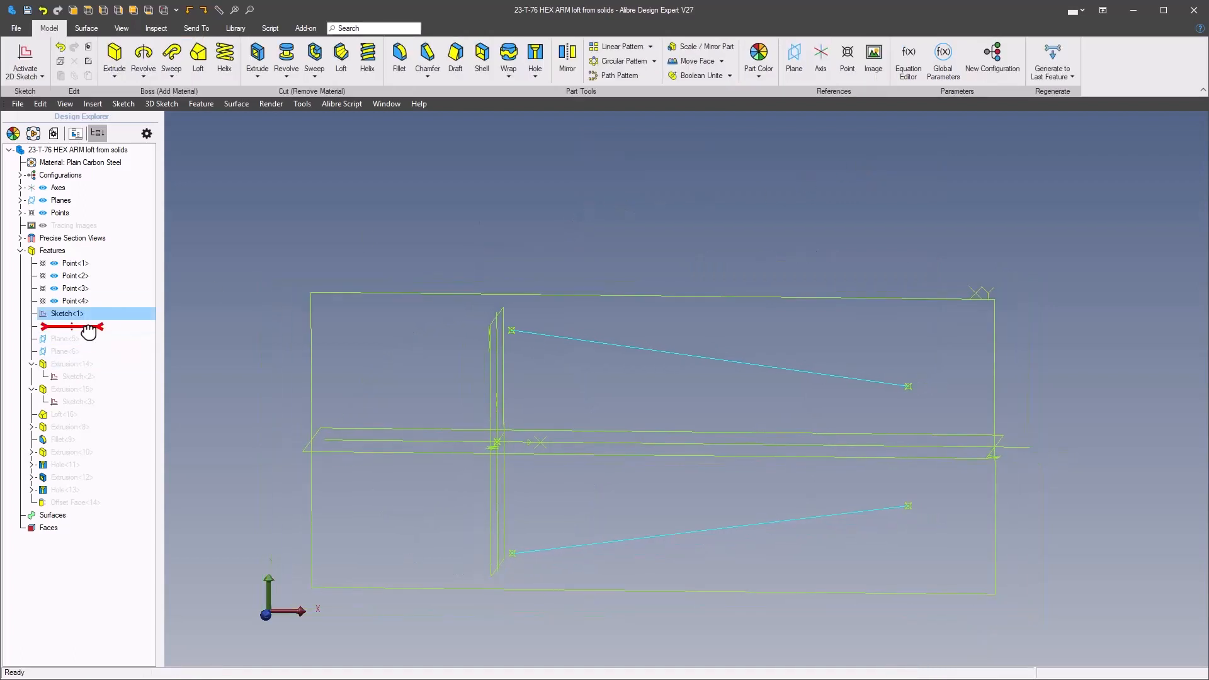
Step: Roll the feature history forward past Plane<5> and review the geometry that defines this plane
drag(90, 330, 88, 339)
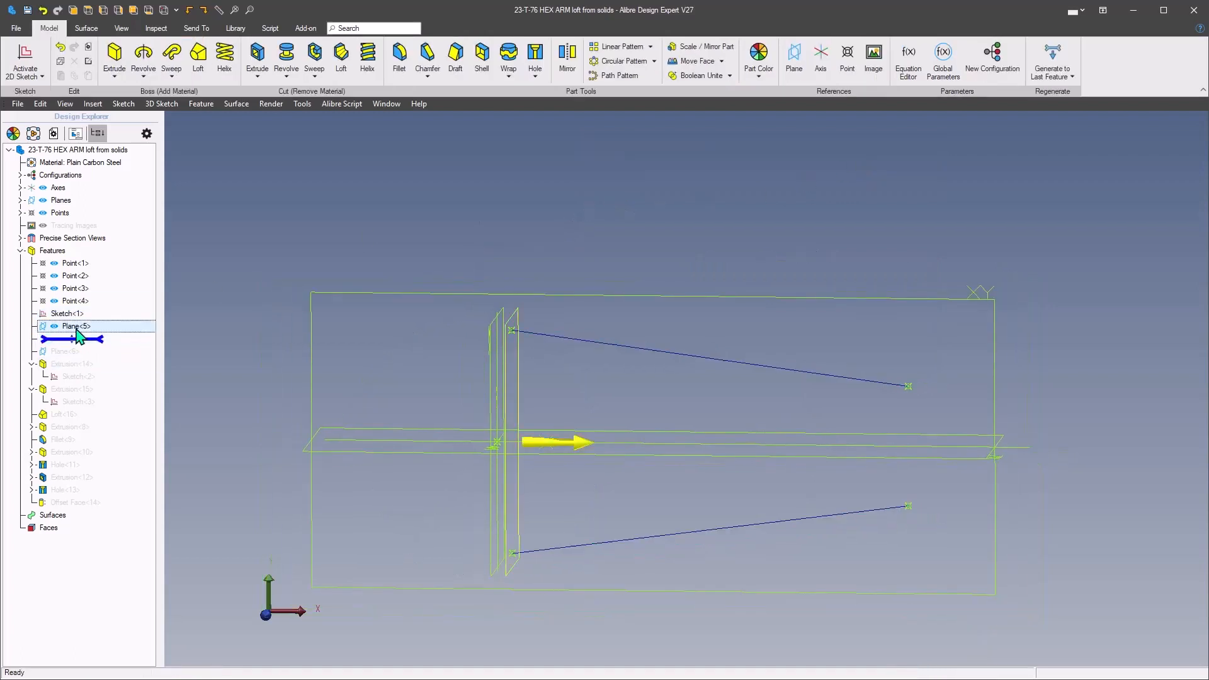
right_click(77, 327)
click(98, 337)
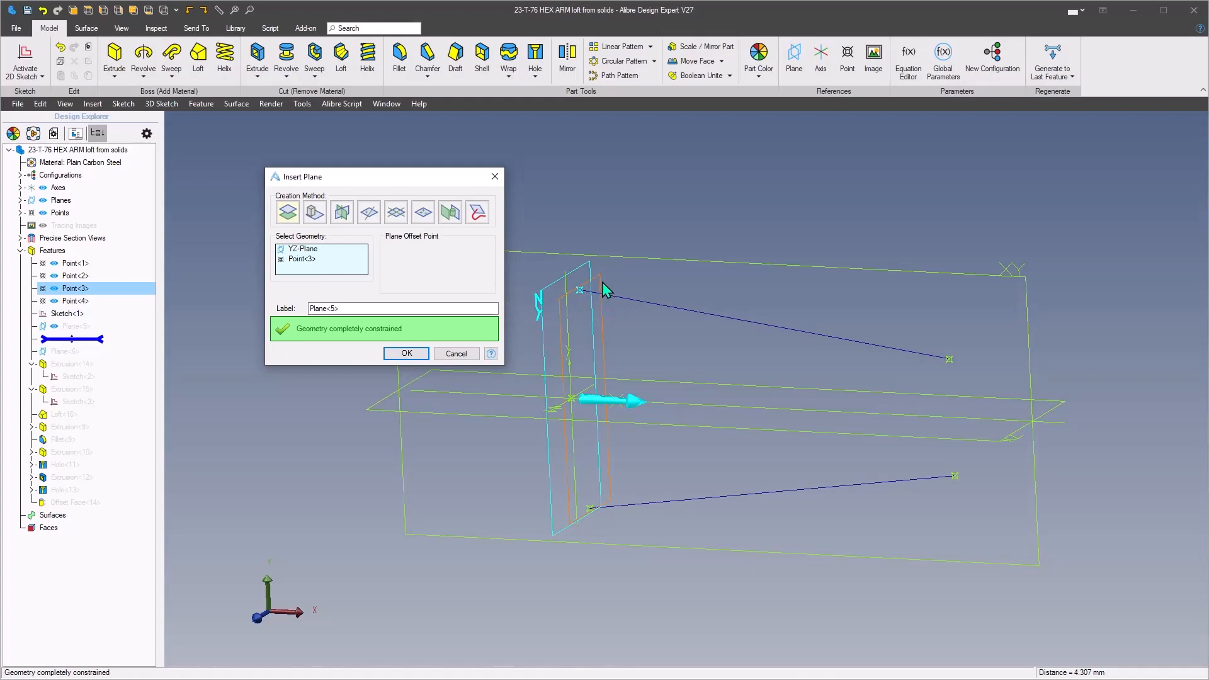
click(406, 354)
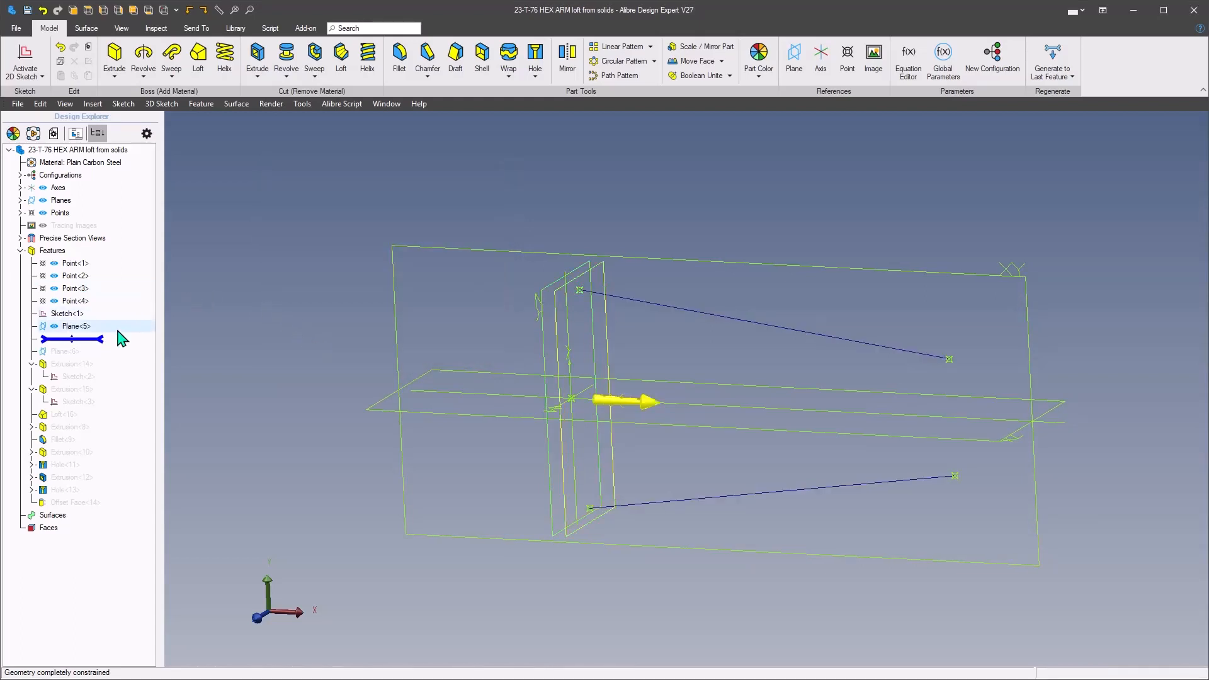
Step: Roll the feature history forward past Plane<6> and review the geometry that defines this plane
drag(122, 339, 56, 348)
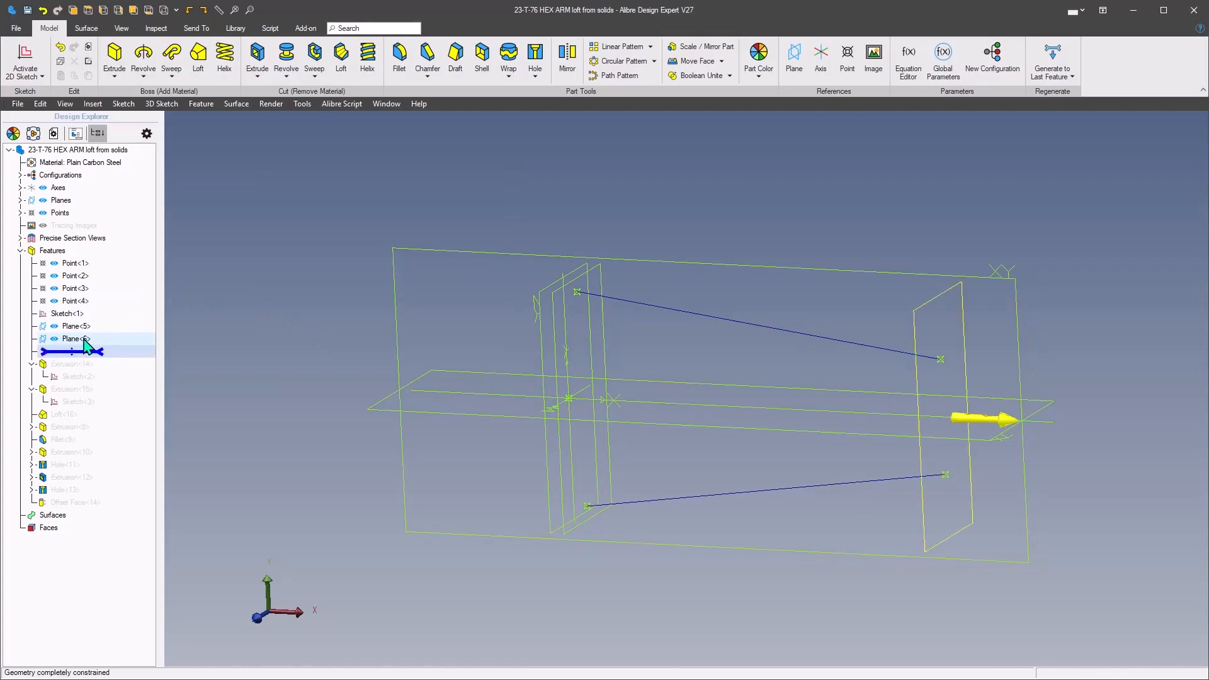
right_click(75, 339)
scroll(283, 337, down, 2)
scroll(889, 340, up, 2)
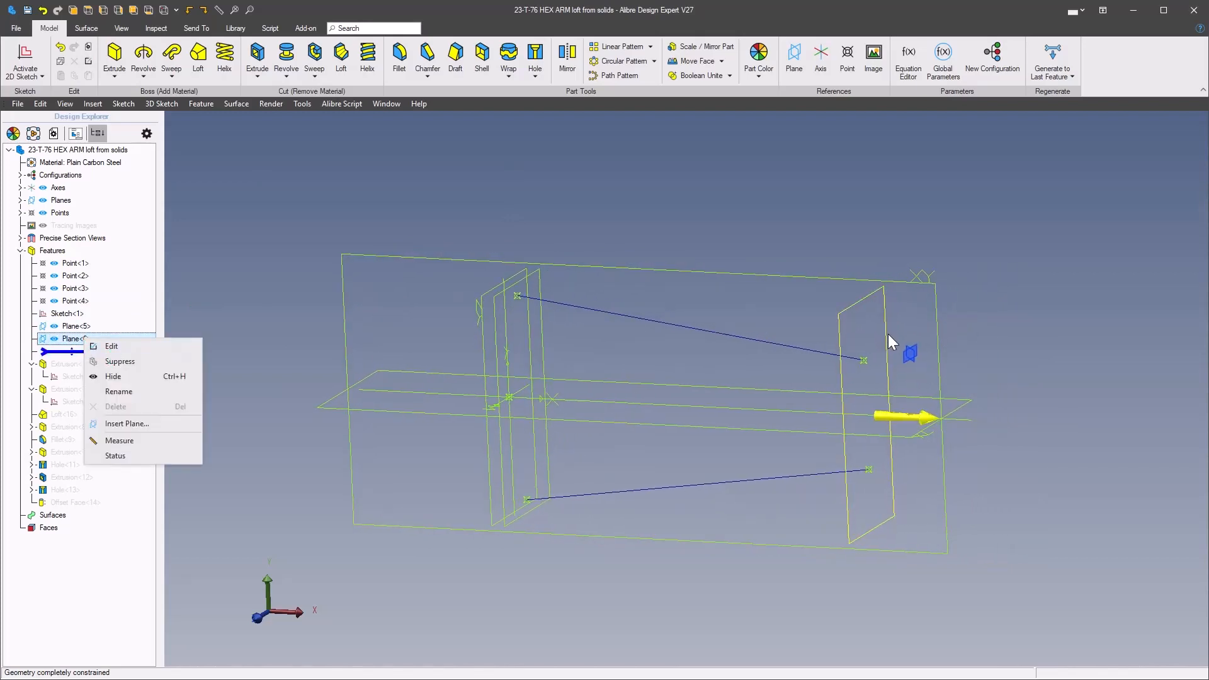
scroll(772, 299, up, 1)
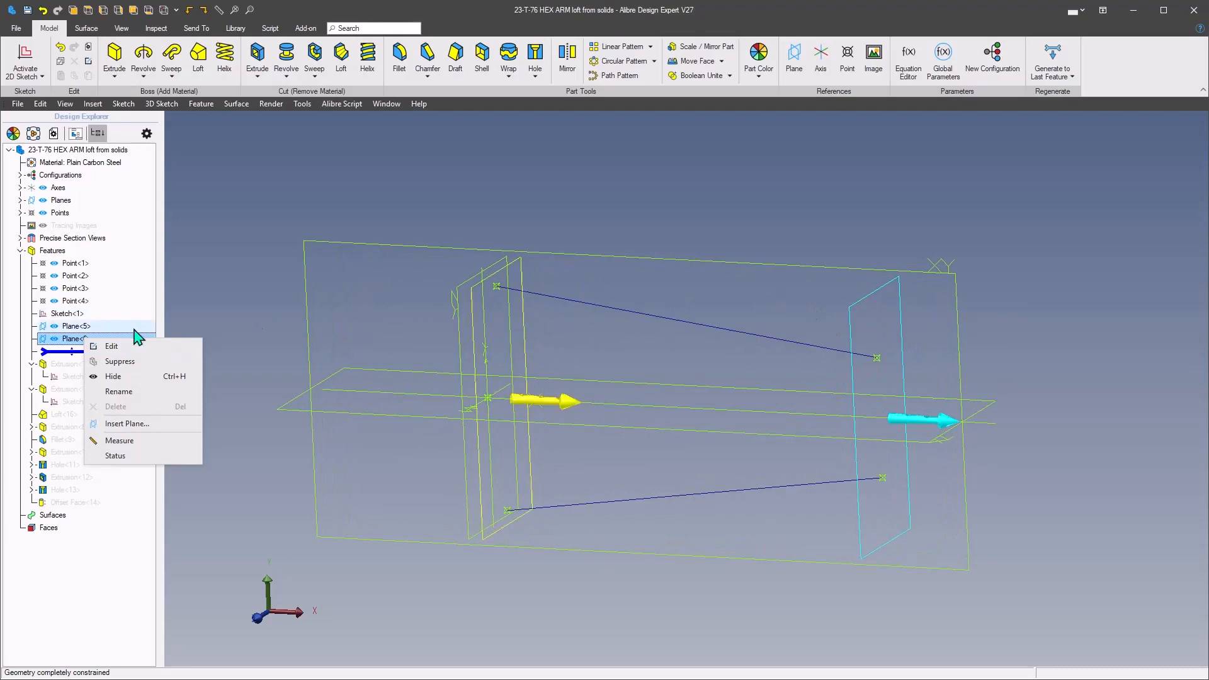
click(117, 346)
scroll(588, 299, down, 2)
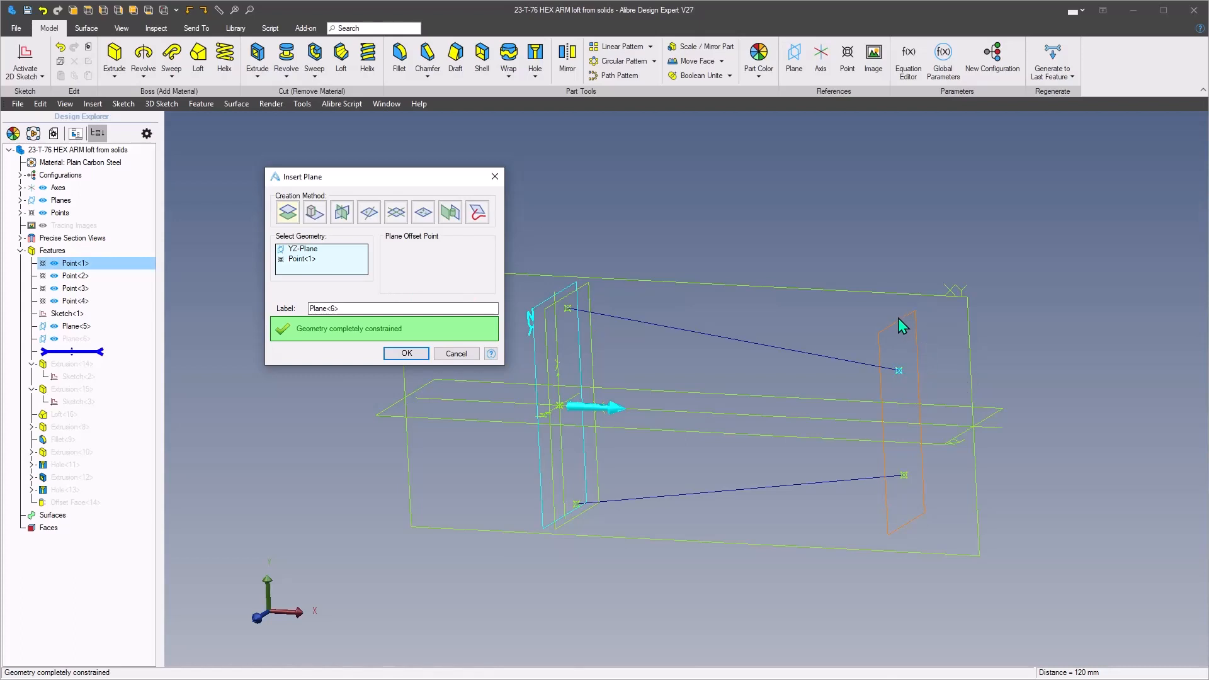
click(404, 354)
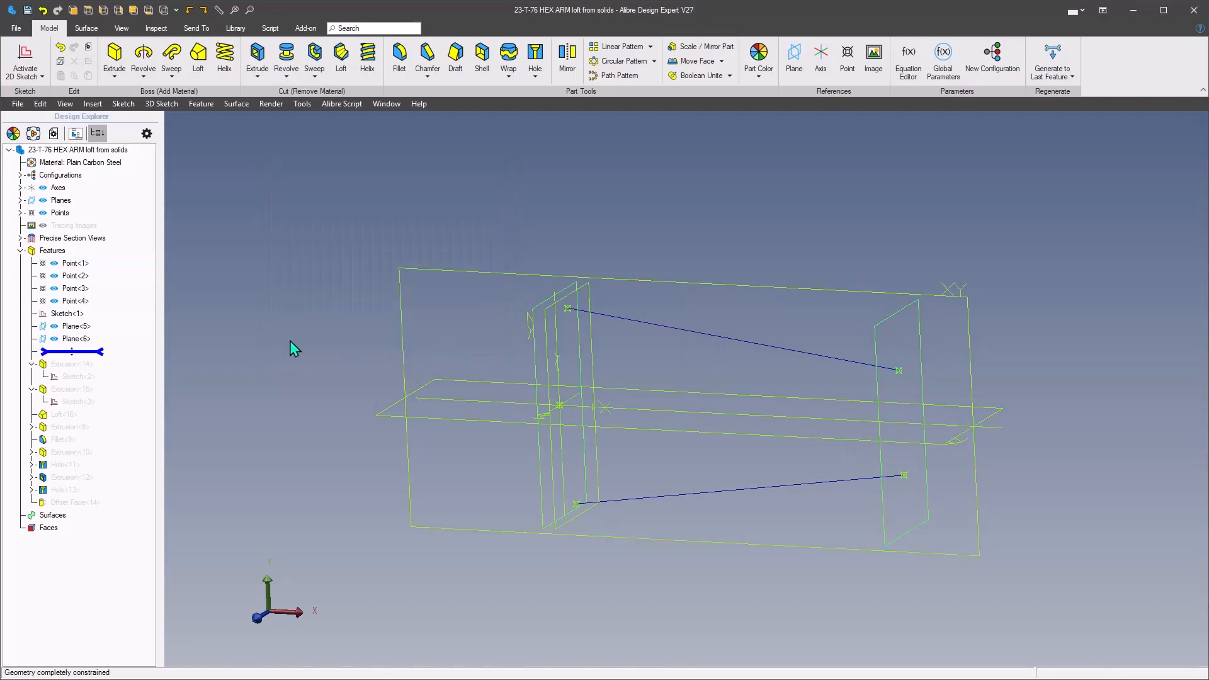
Step: Roll the feature history forward past Extrusion<14> and open its Sketch<2> for editing
drag(101, 351, 103, 376)
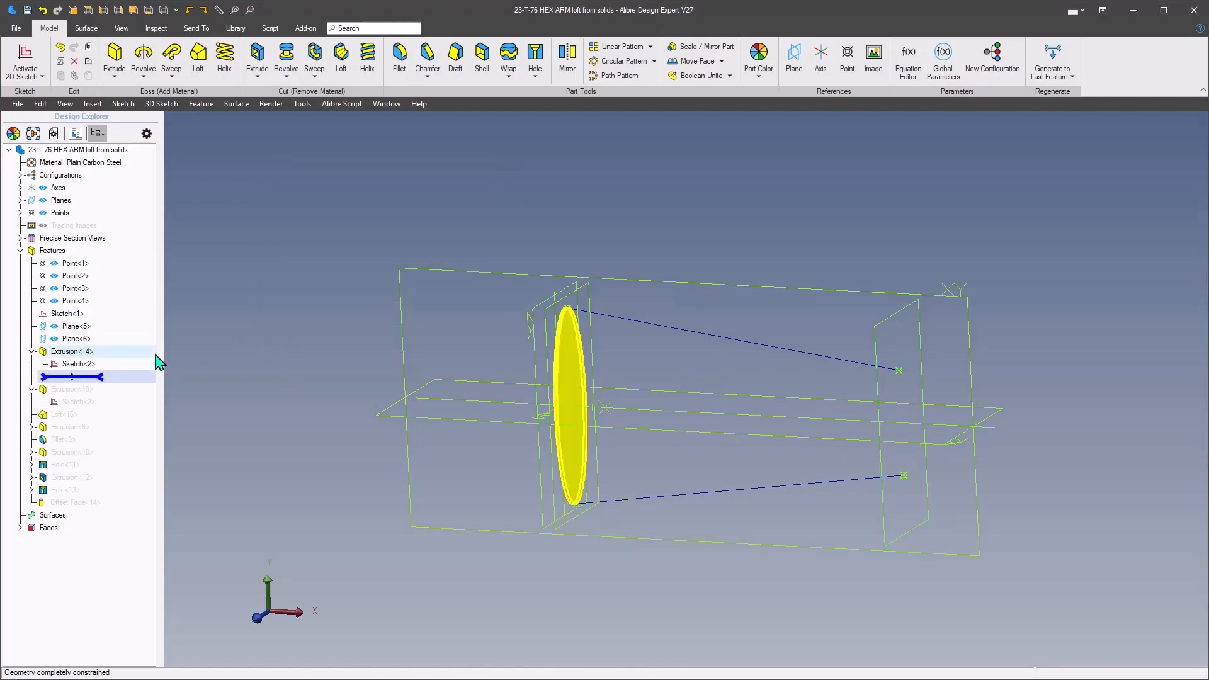
right_click(89, 369)
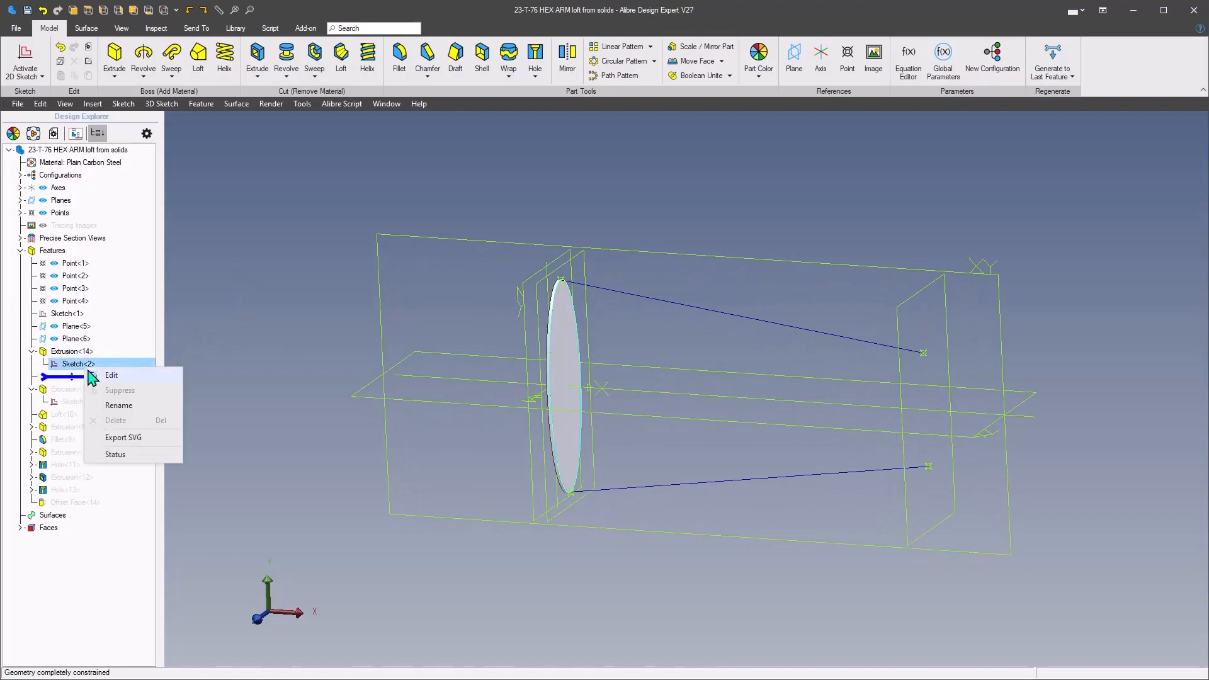
click(202, 329)
right_click(89, 372)
click(116, 382)
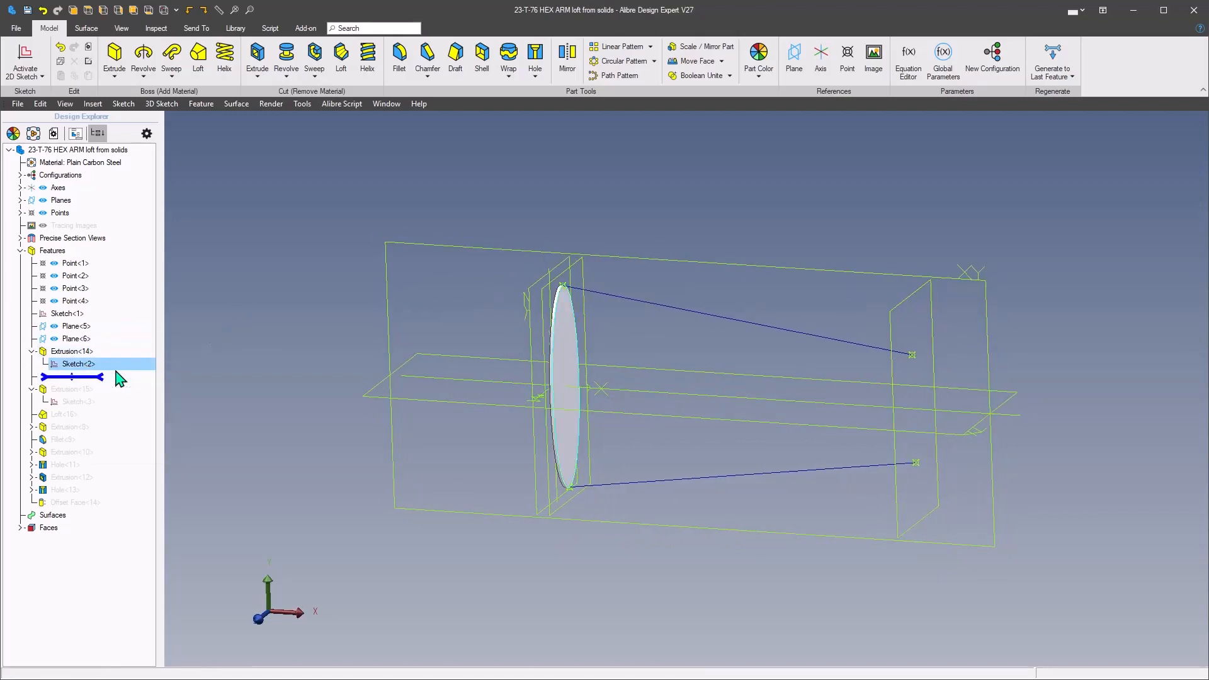
Step: Examine the ellipse in Sketch<2>, its dimension and its alignment with the guide line endpoints, and exit the sketch
scroll(554, 264, up, 2)
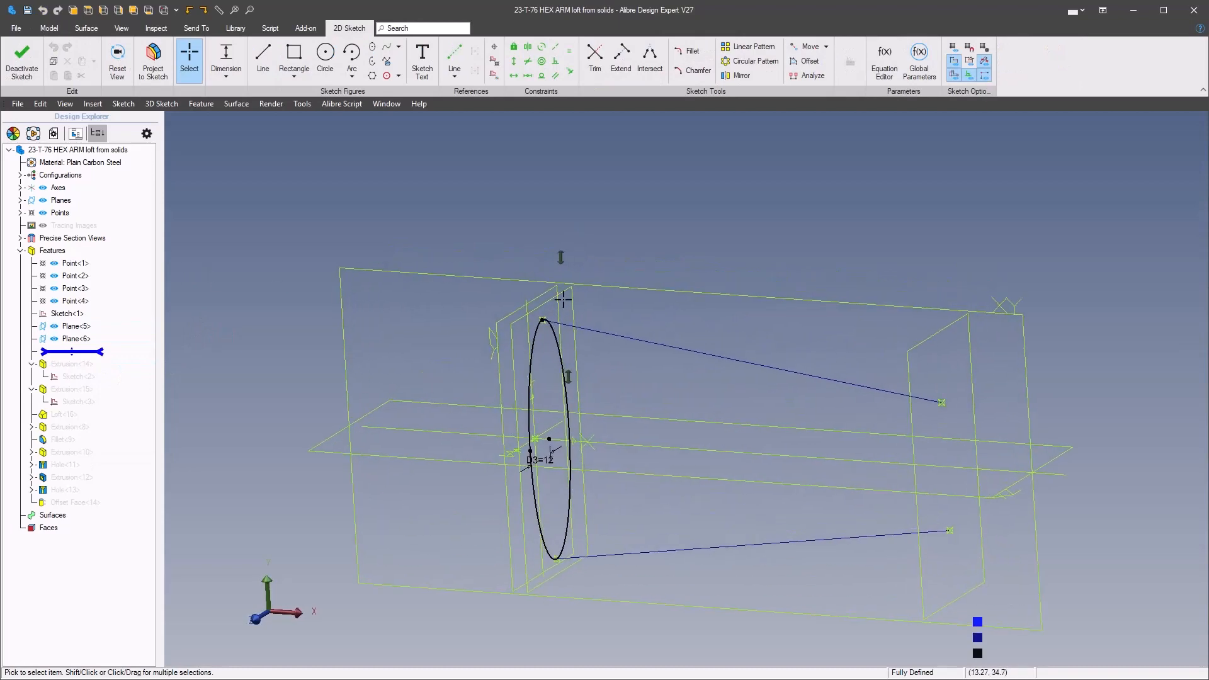
scroll(562, 289, up, 2)
middle_drag(545, 320, 545, 278)
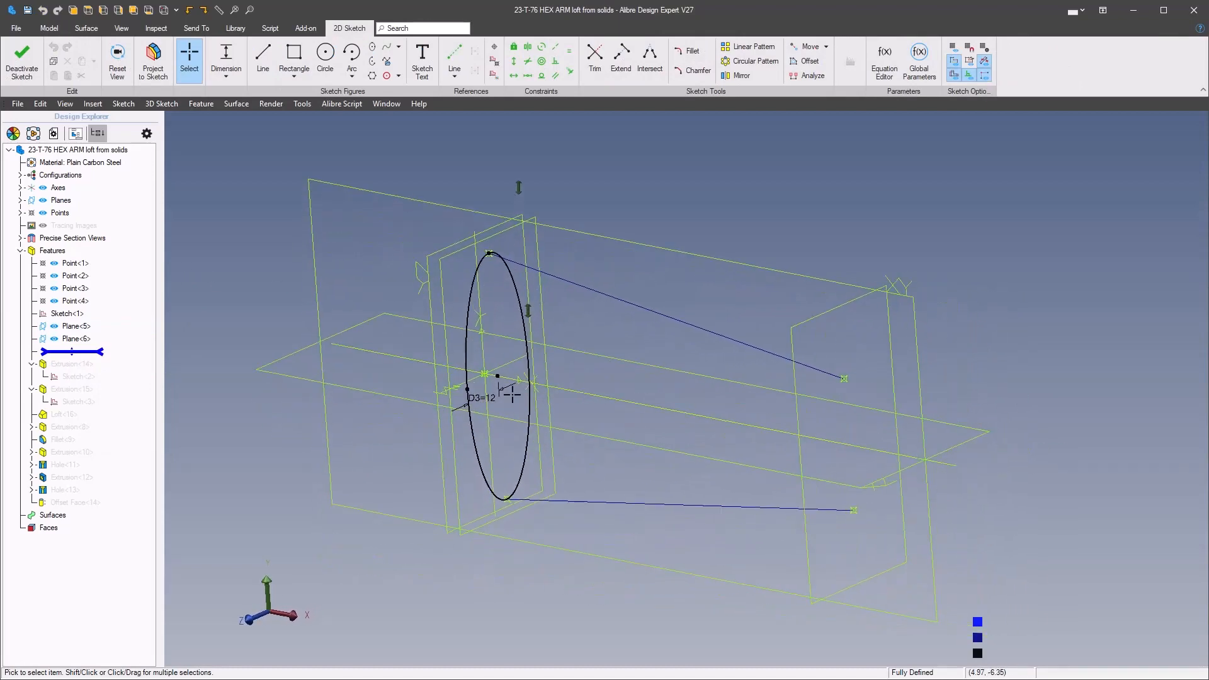
middle_drag(511, 396, 471, 393)
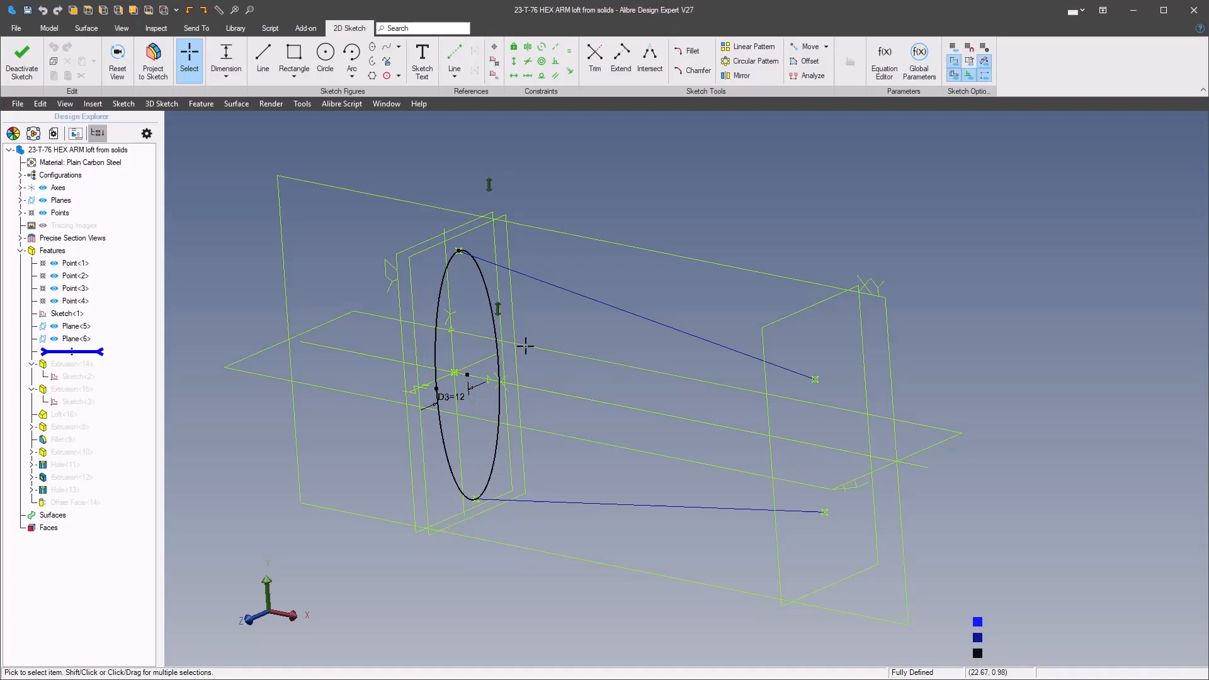
middle_drag(503, 363, 521, 325)
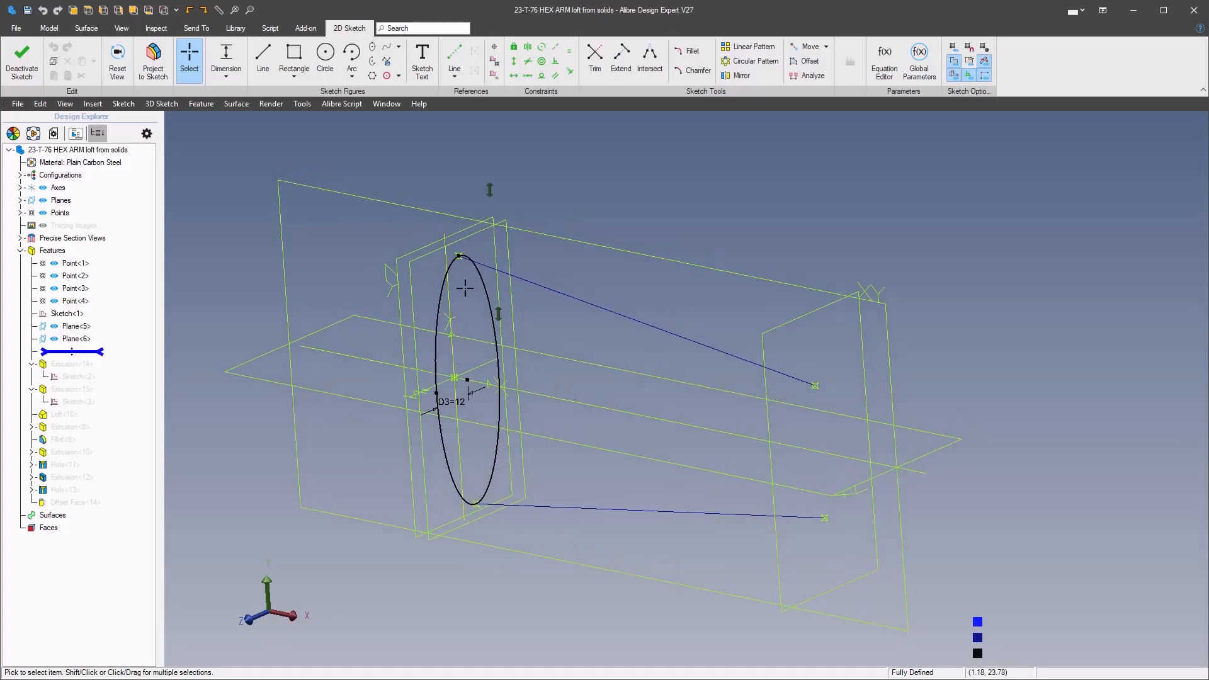
middle_drag(456, 260, 454, 272)
middle_drag(460, 253, 300, 315)
right_click(545, 245)
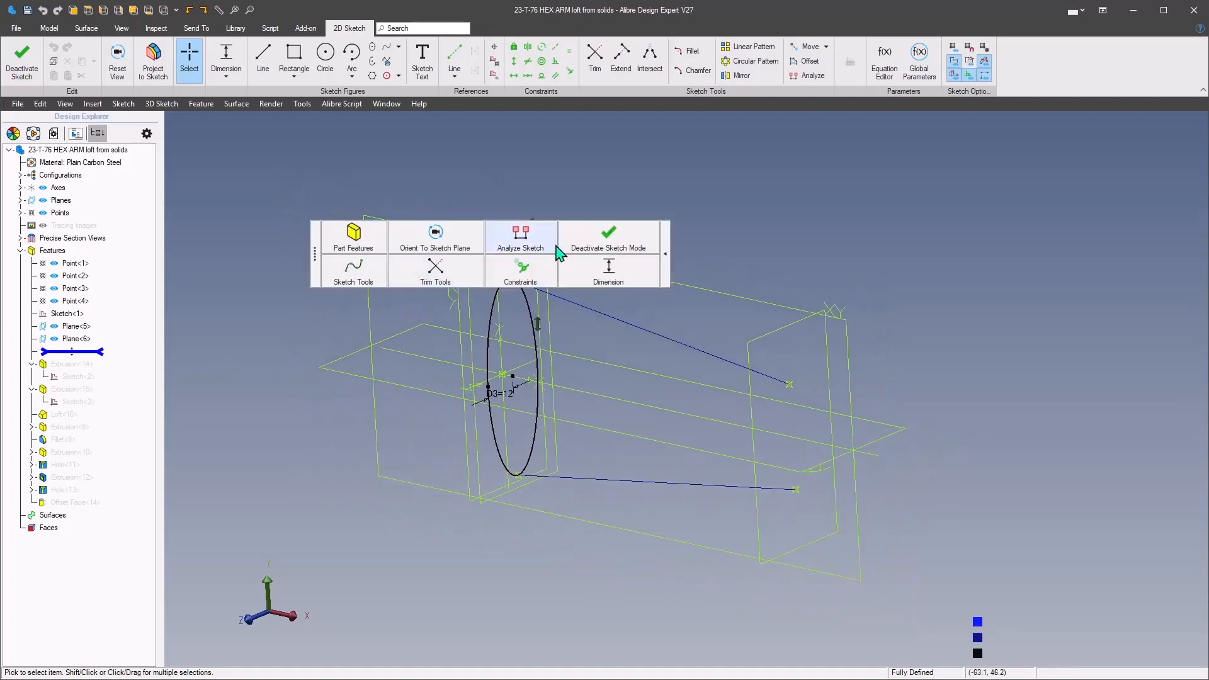
click(562, 247)
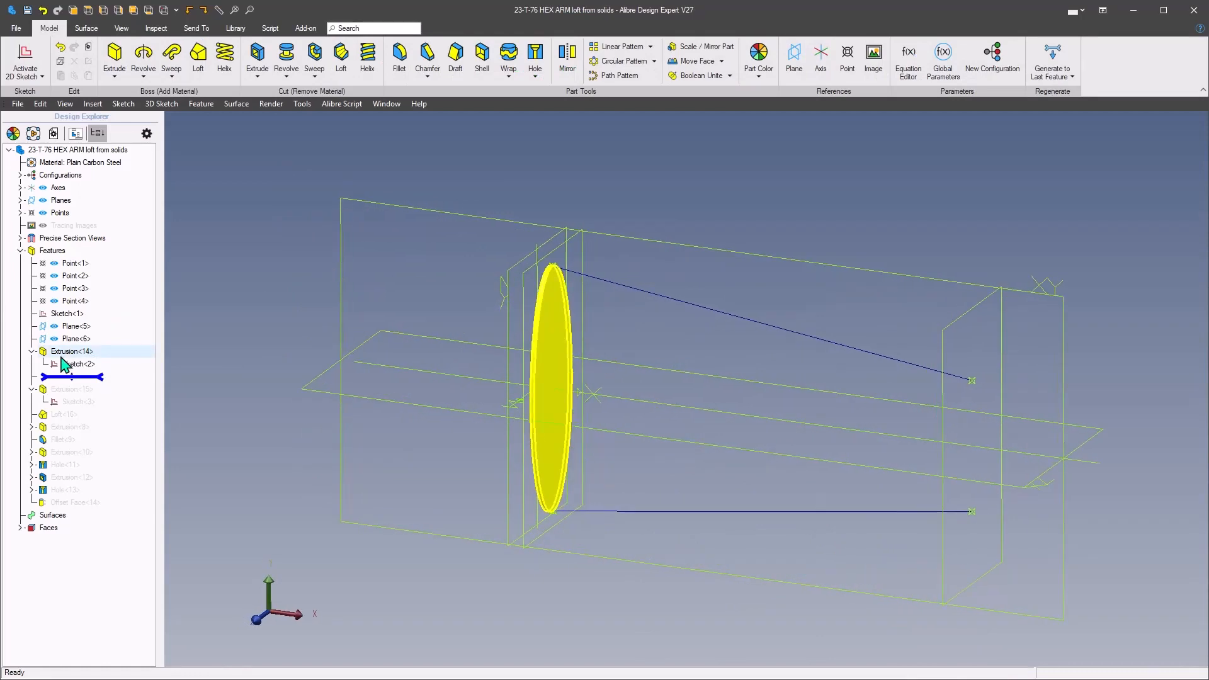
Step: Review the depth and direction settings of Extrusion<14> and accept them
right_click(68, 352)
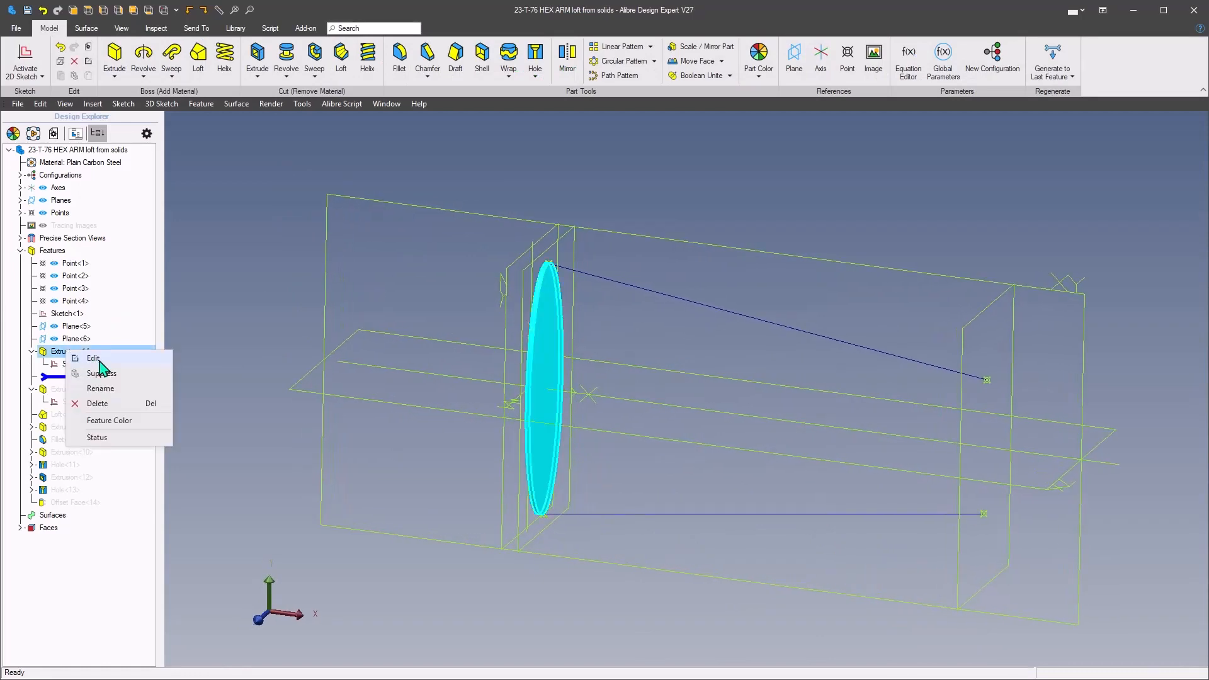
click(92, 357)
scroll(622, 323, up, 5)
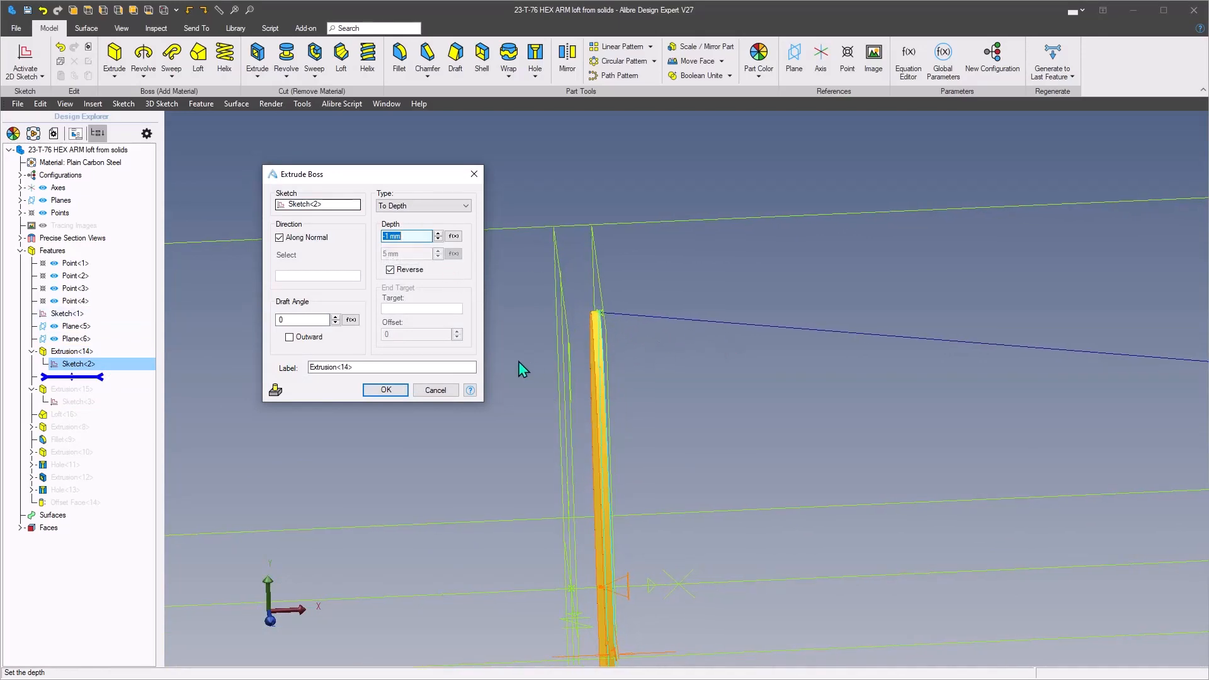
click(396, 391)
Step: Roll the feature history forward past Extrusion<15>, review its depth and direction settings, and accept them
mouse_move(63, 376)
mouse_down()
mouse_move(93, 397)
mouse_move(74, 396)
mouse_up()
right_click(71, 379)
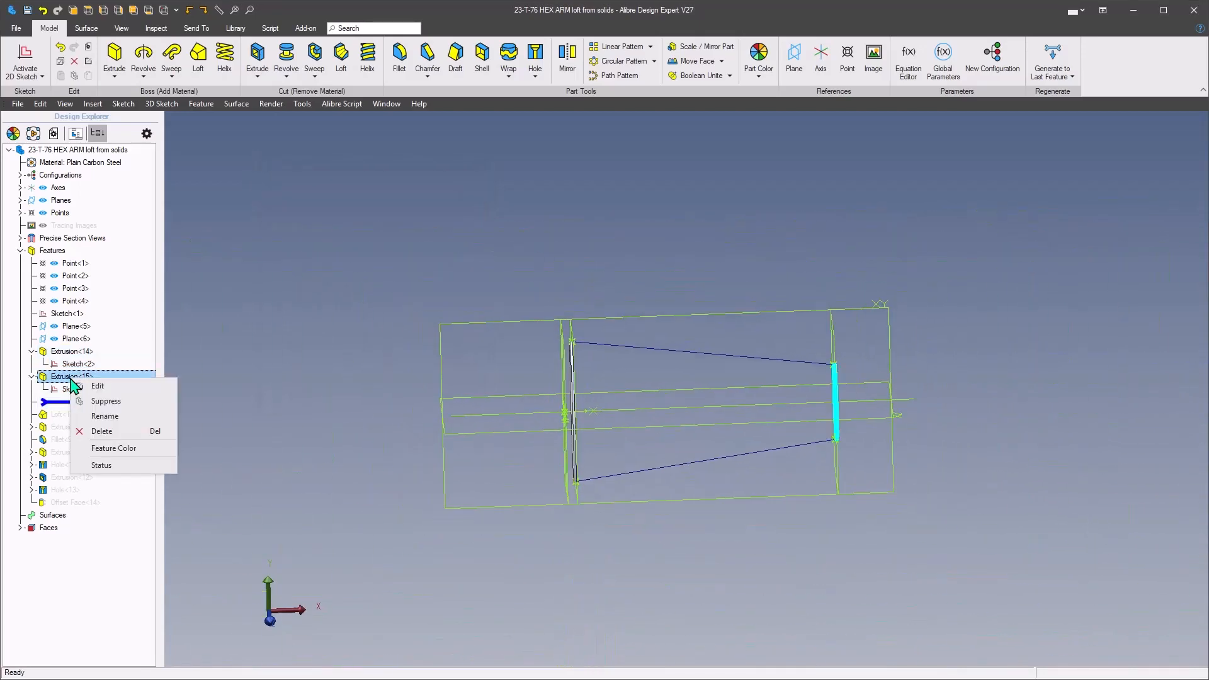
click(96, 386)
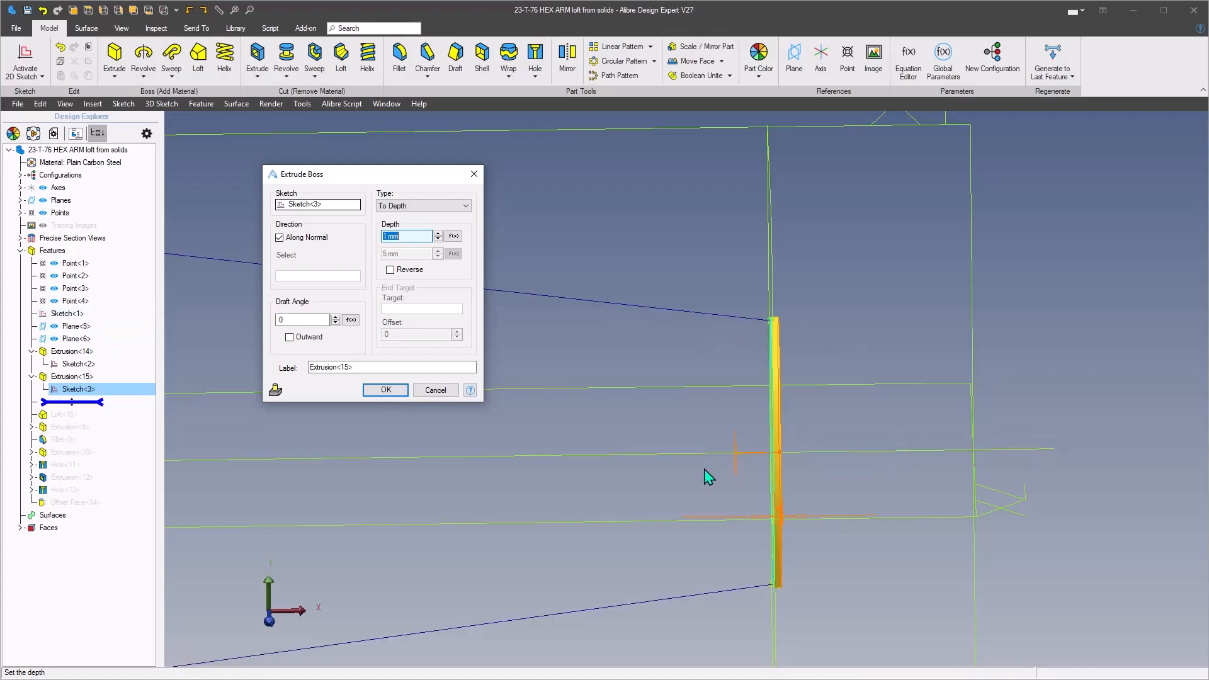
scroll(844, 270, down, 1)
click(843, 271)
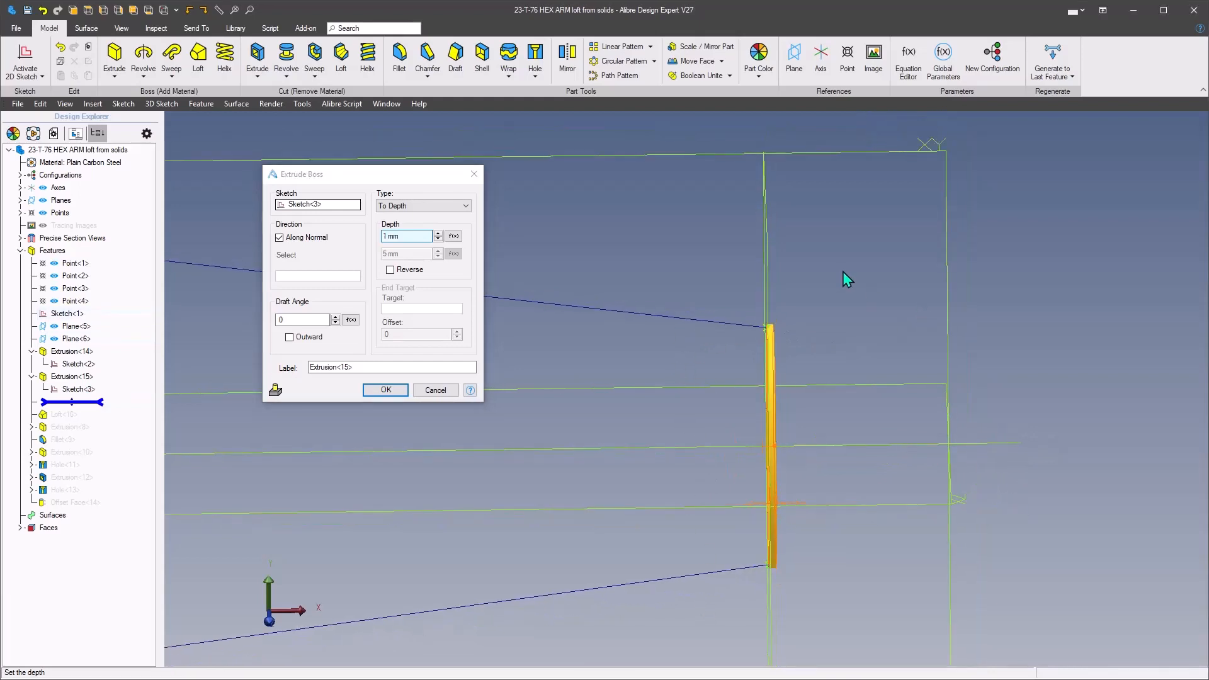
click(397, 392)
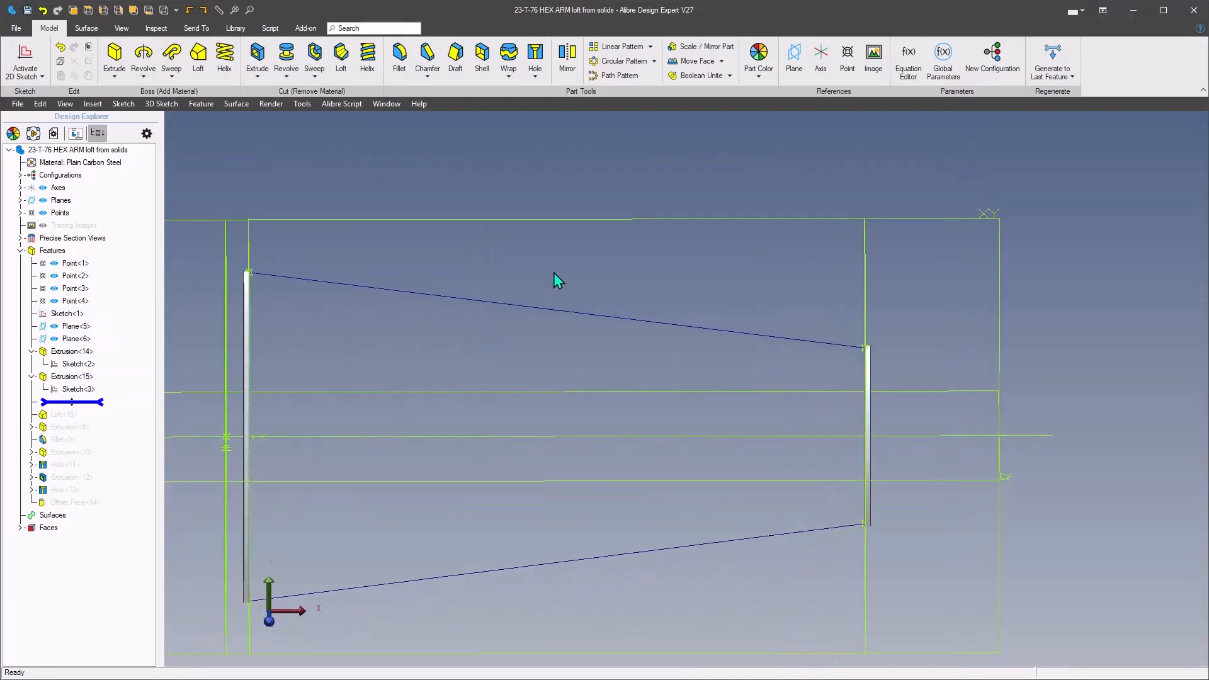
Step: Roll the feature history forward past Loft<16>, review its face cross sections and options, and accept them
mouse_move(71, 402)
mouse_down()
mouse_move(95, 411)
mouse_move(58, 414)
mouse_up()
right_click(60, 404)
click(88, 421)
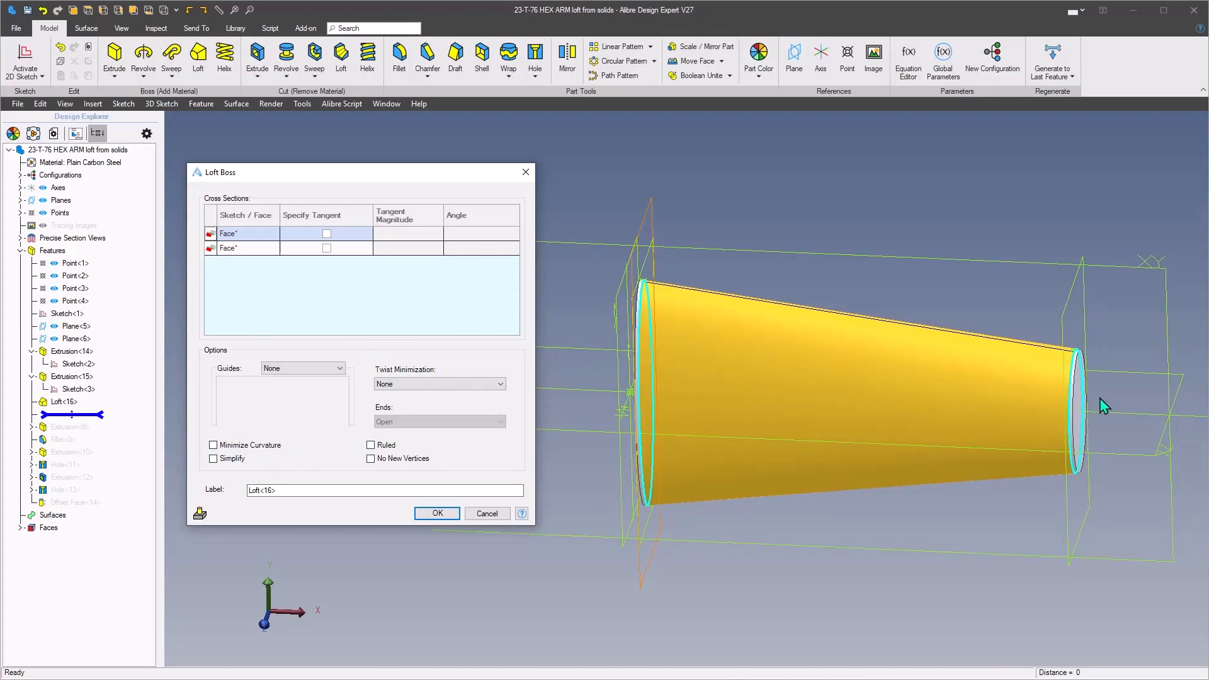
click(437, 513)
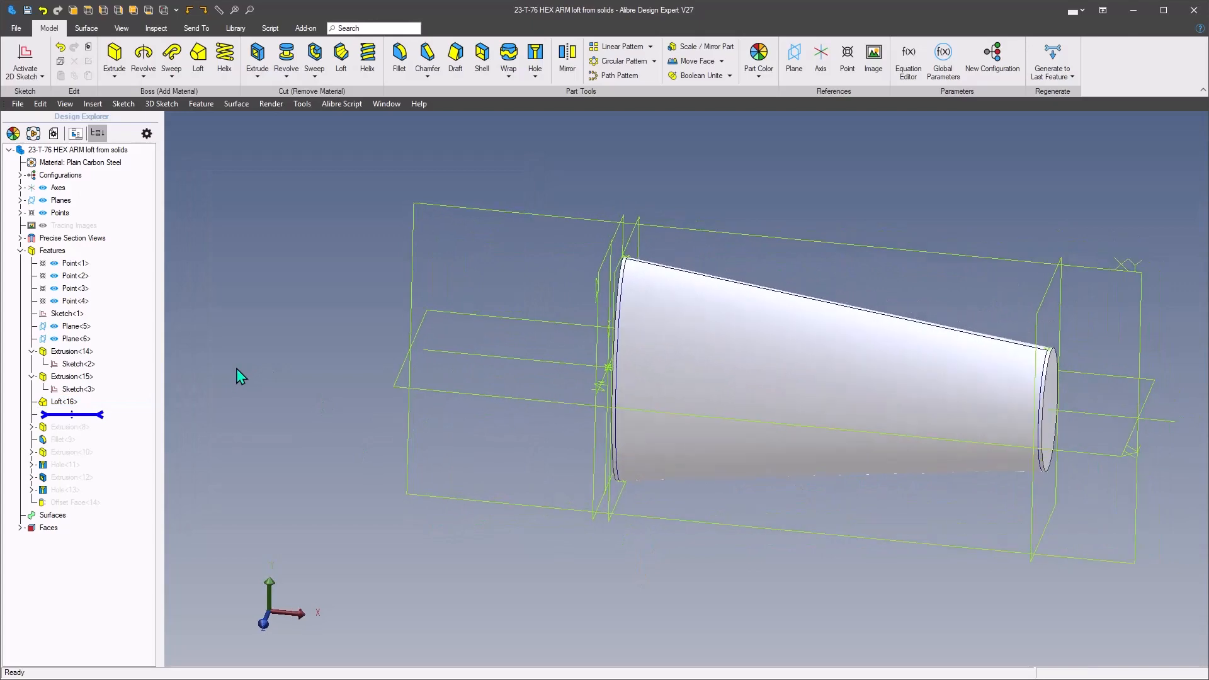
Step: Roll the feature history forward past Extrusion<10>, and regenerate the part to the last feature
drag(107, 414, 104, 455)
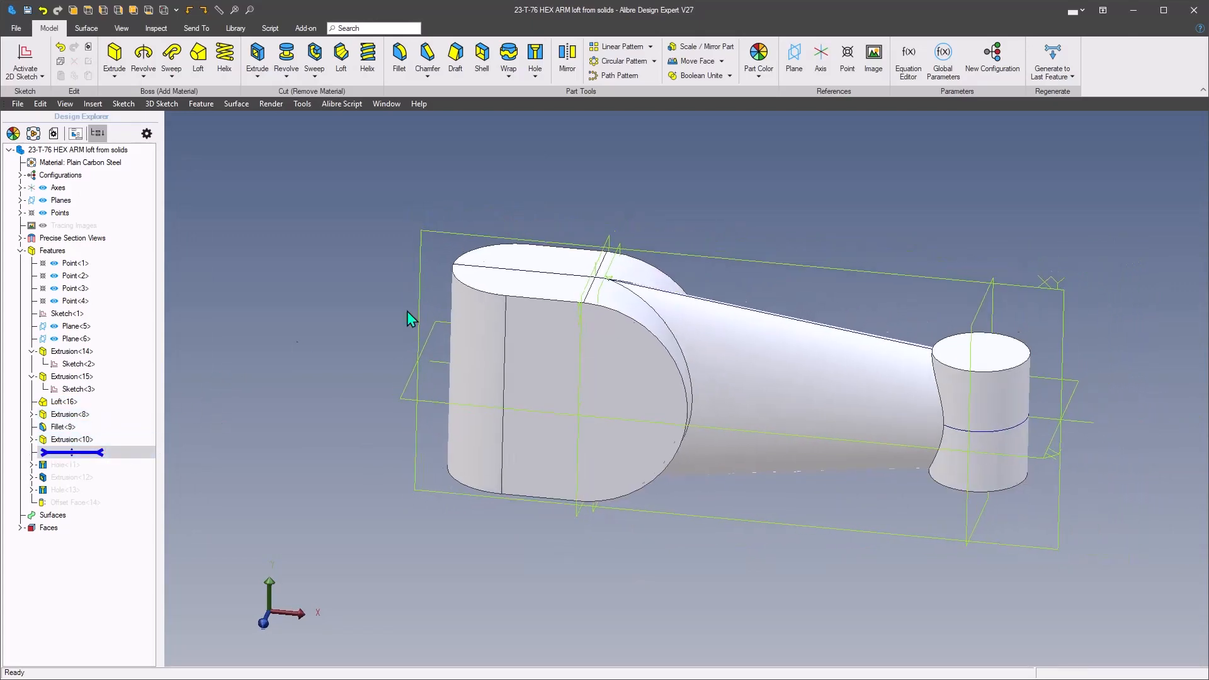
click(1071, 58)
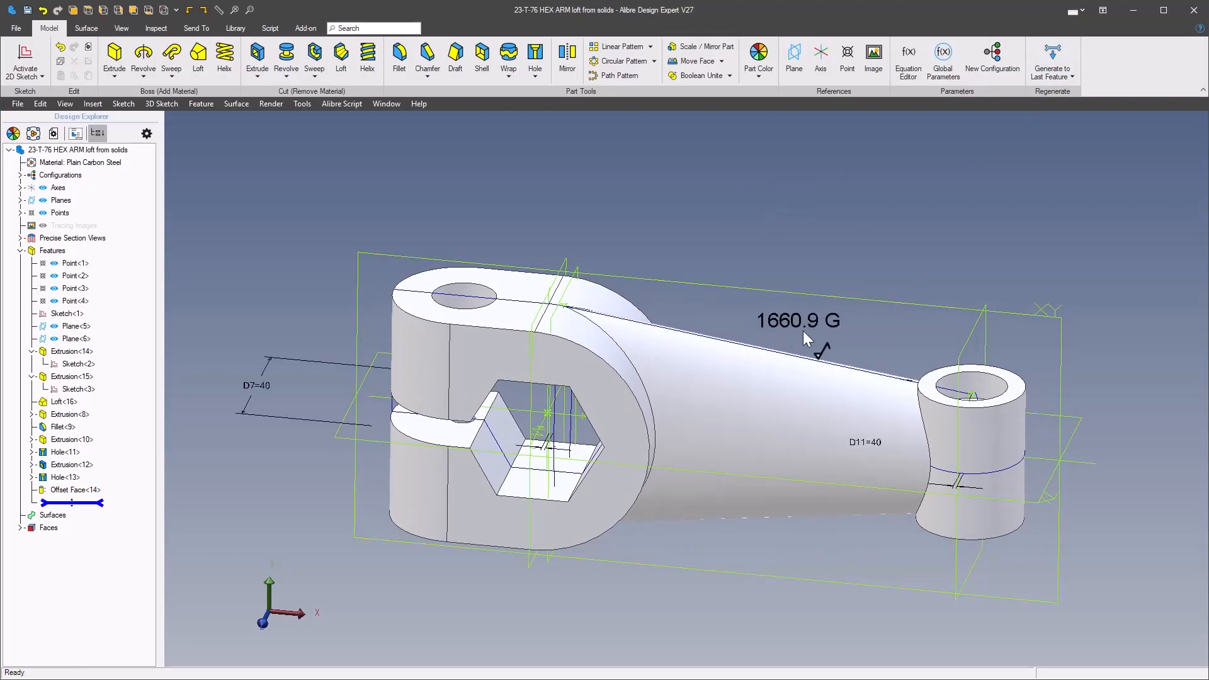
scroll(781, 332, up, 1)
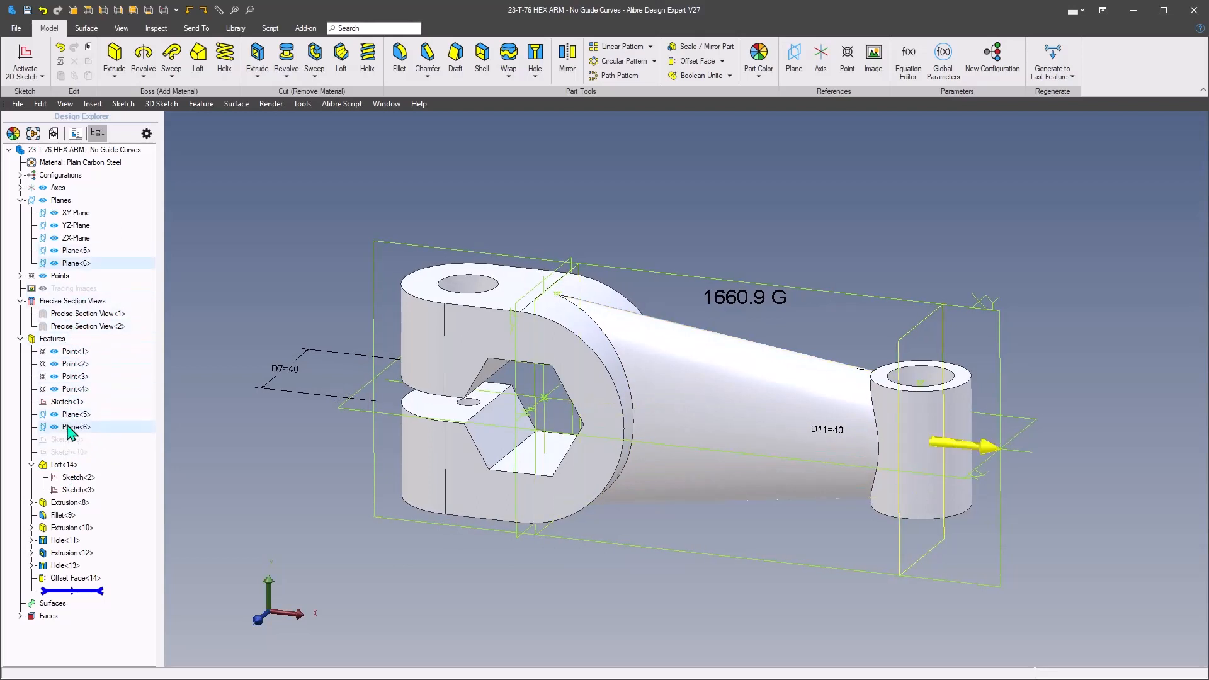
Step: Review the cross sections and options of Loft<14> in the No Guide Curves part, accept them, and regenerate to the last feature
right_click(66, 465)
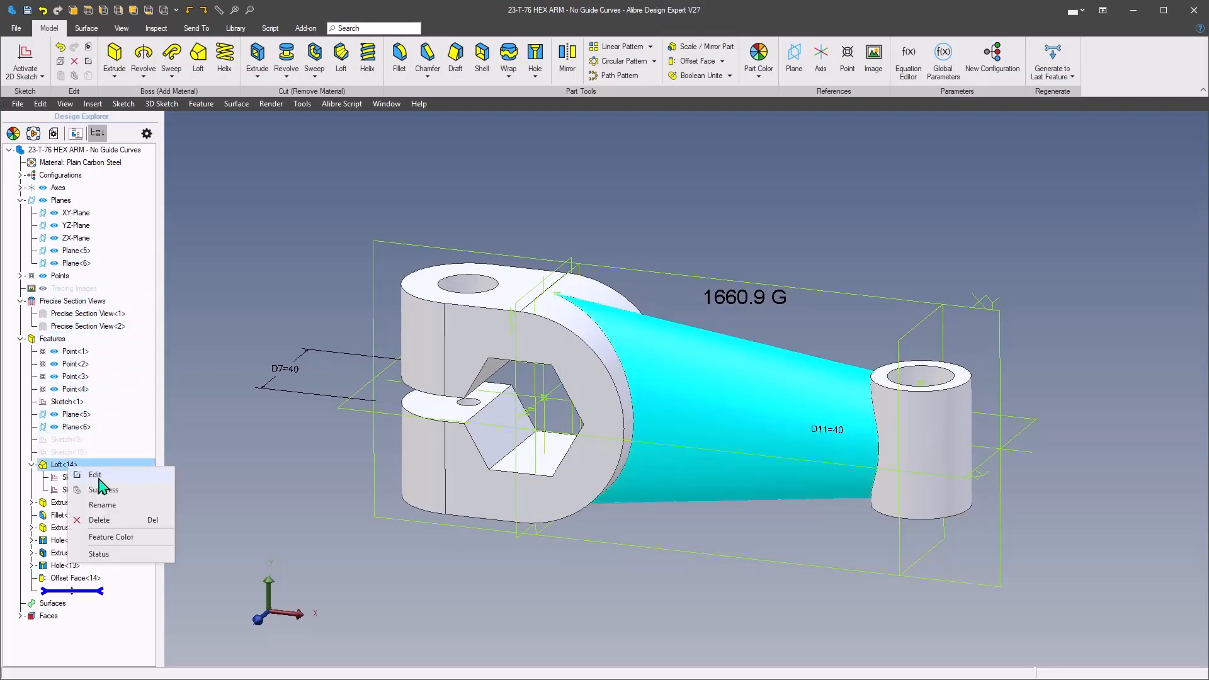
click(98, 476)
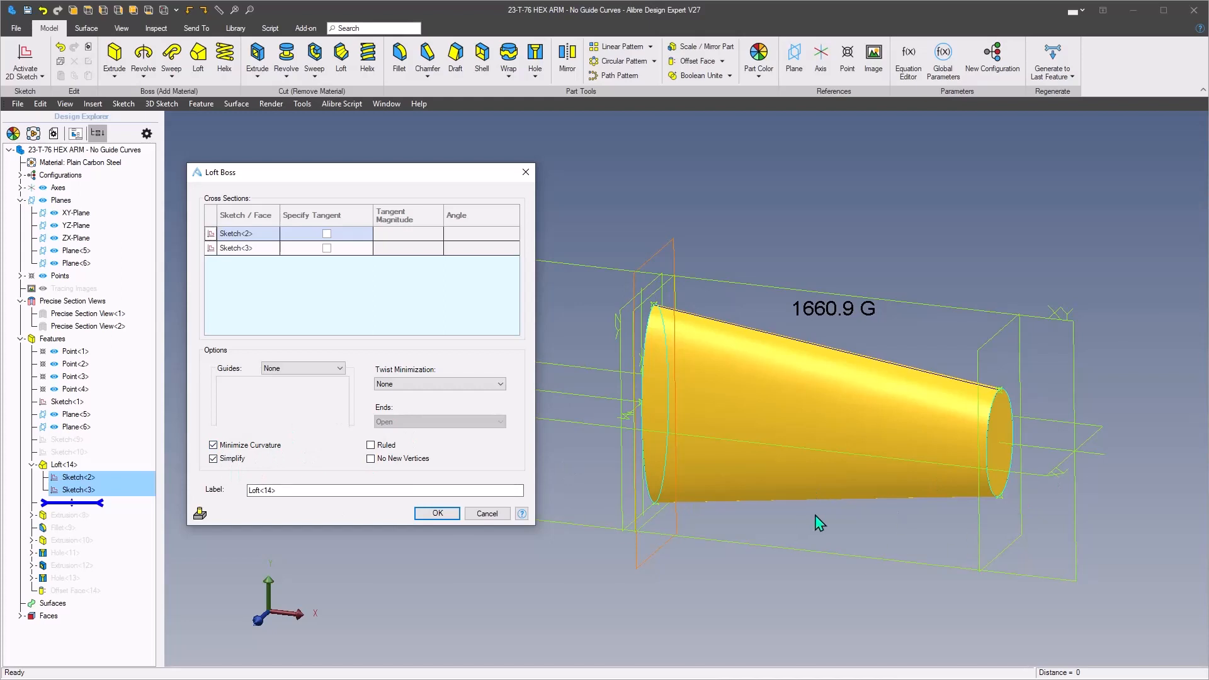
click(440, 517)
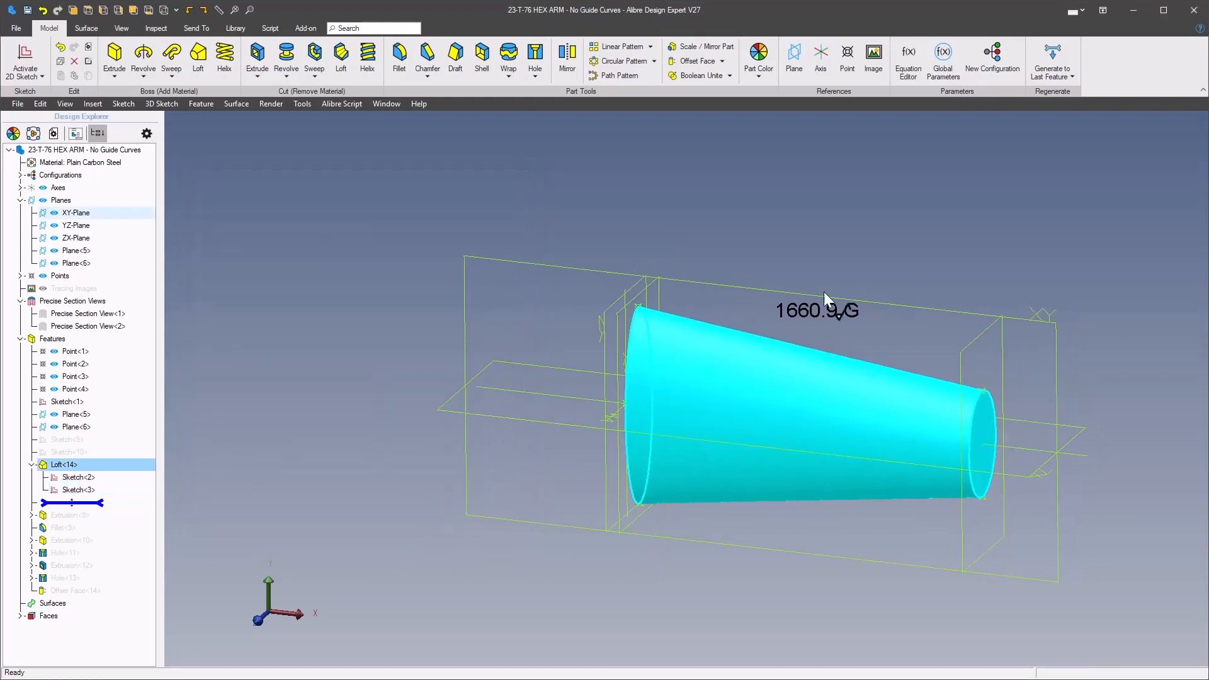
click(1052, 58)
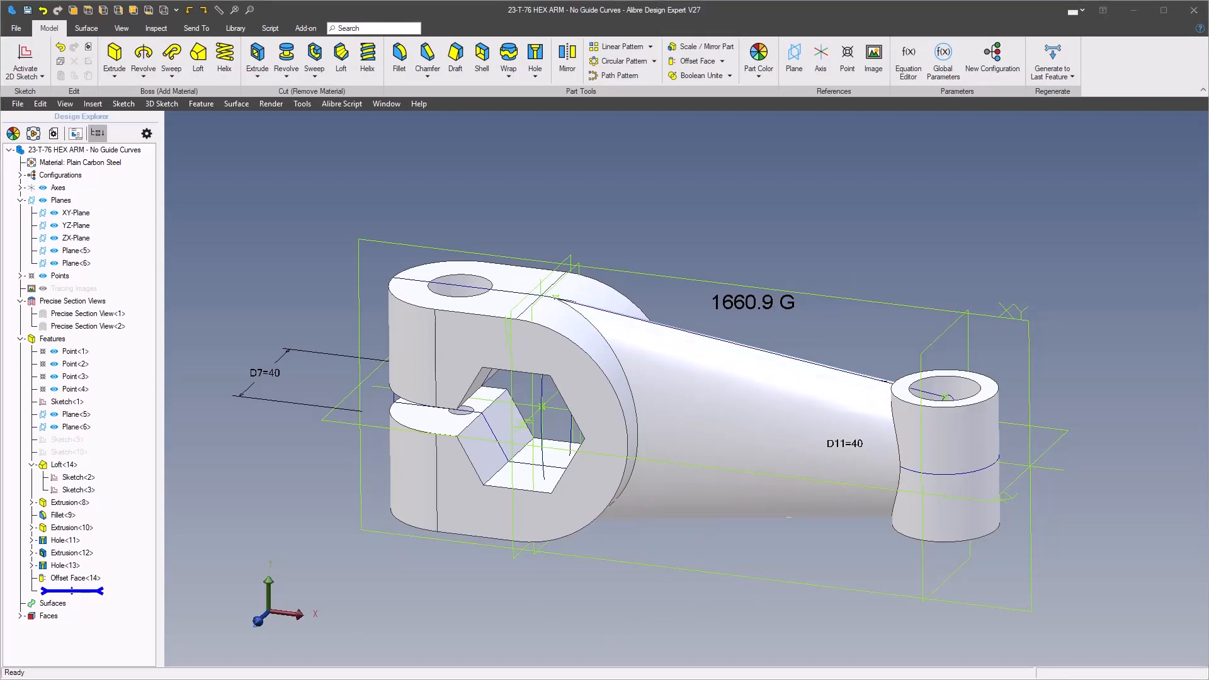
Step: Switch to the 4 guide curves part and review the cross sections and local guides of Loft<18> without changing them
key(alt+Tab)
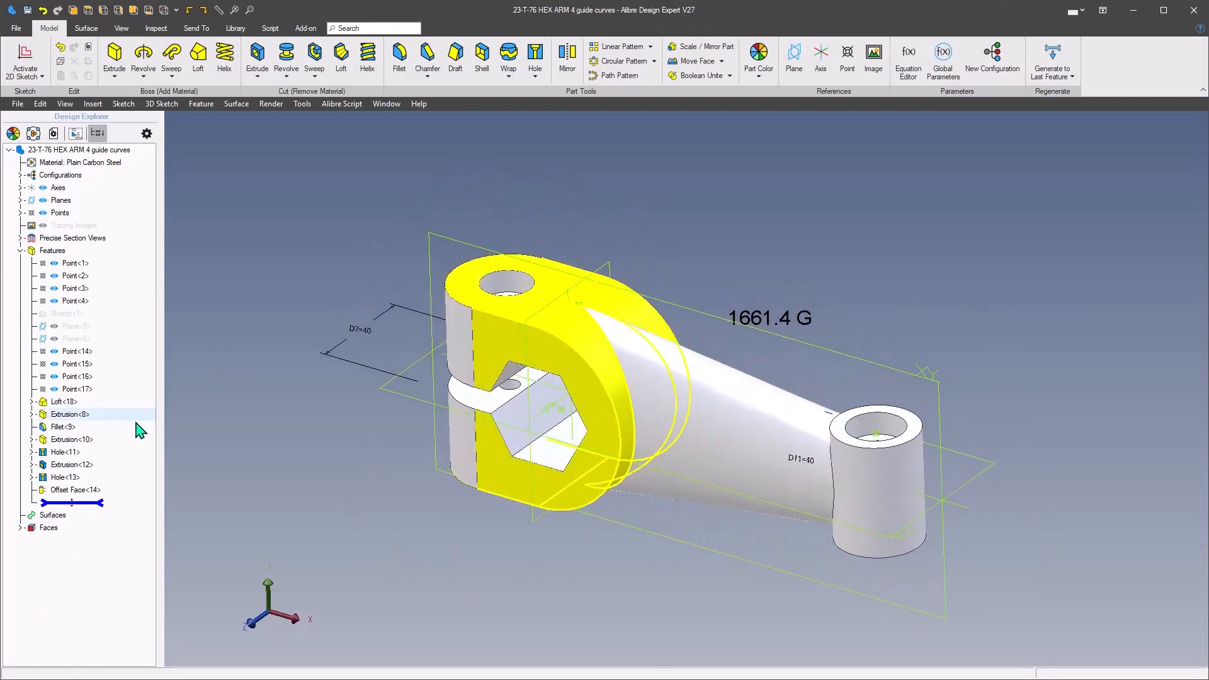
right_click(40, 401)
click(77, 409)
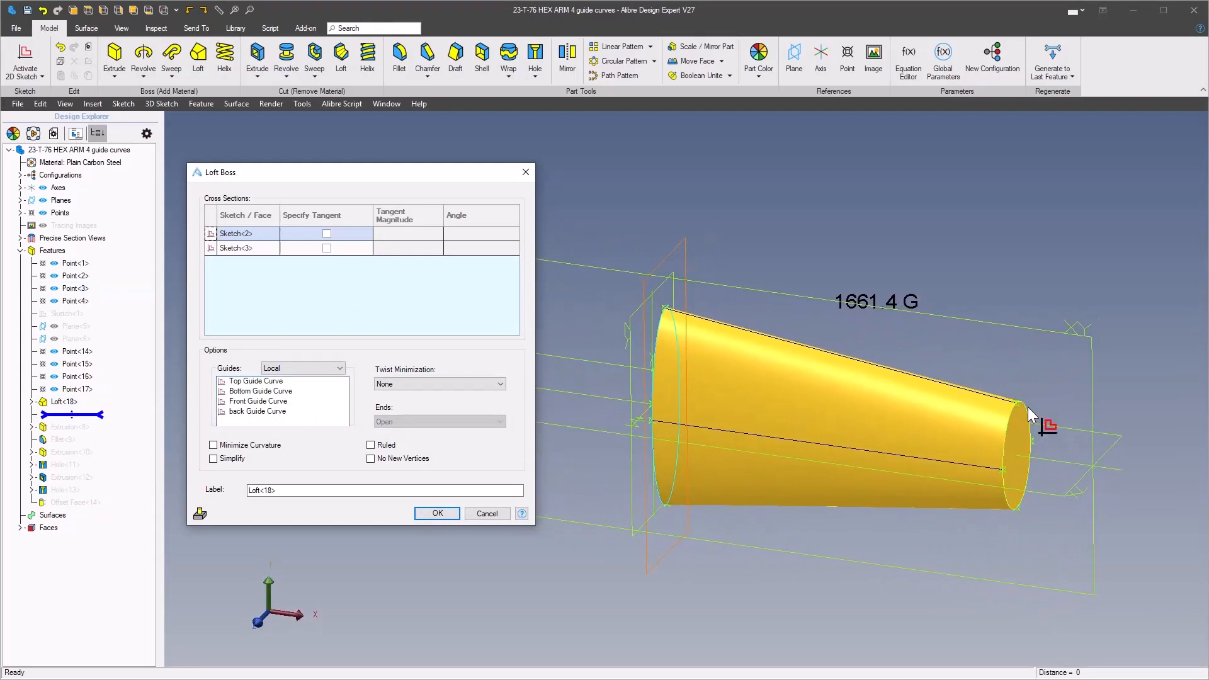
click(487, 513)
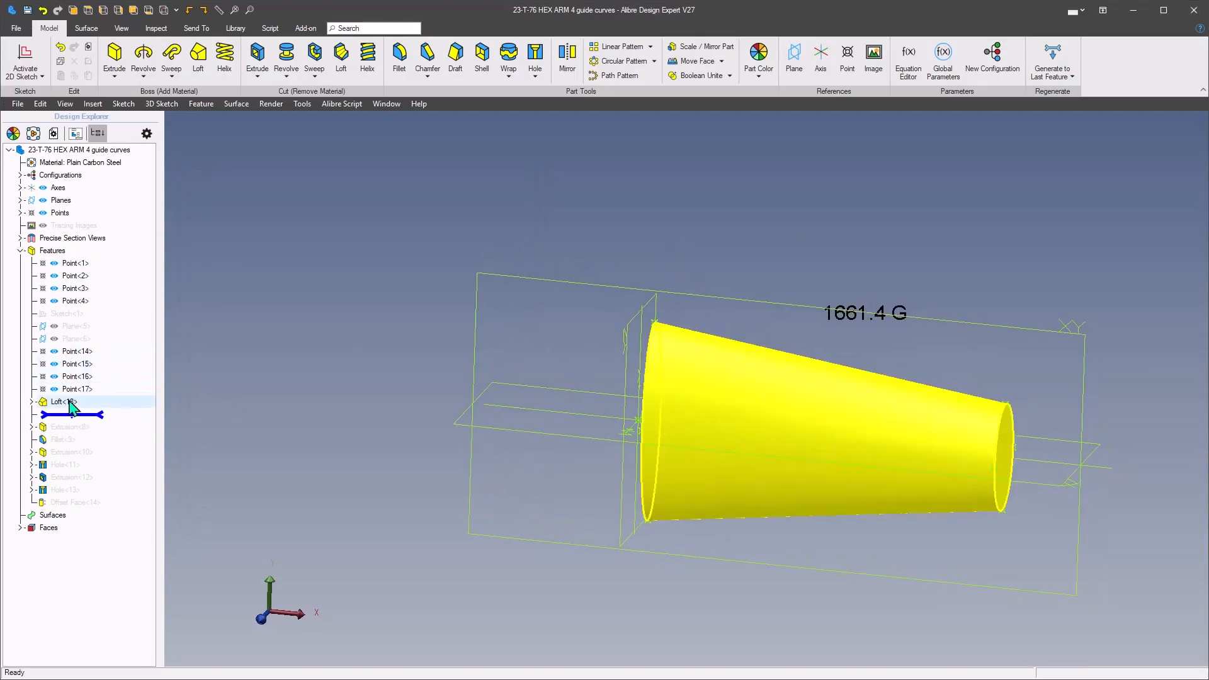
Step: Expand Loft<18> to show its sketches, examine the Top Guide Curve sketch and its endpoints, and exit the sketch
click(31, 401)
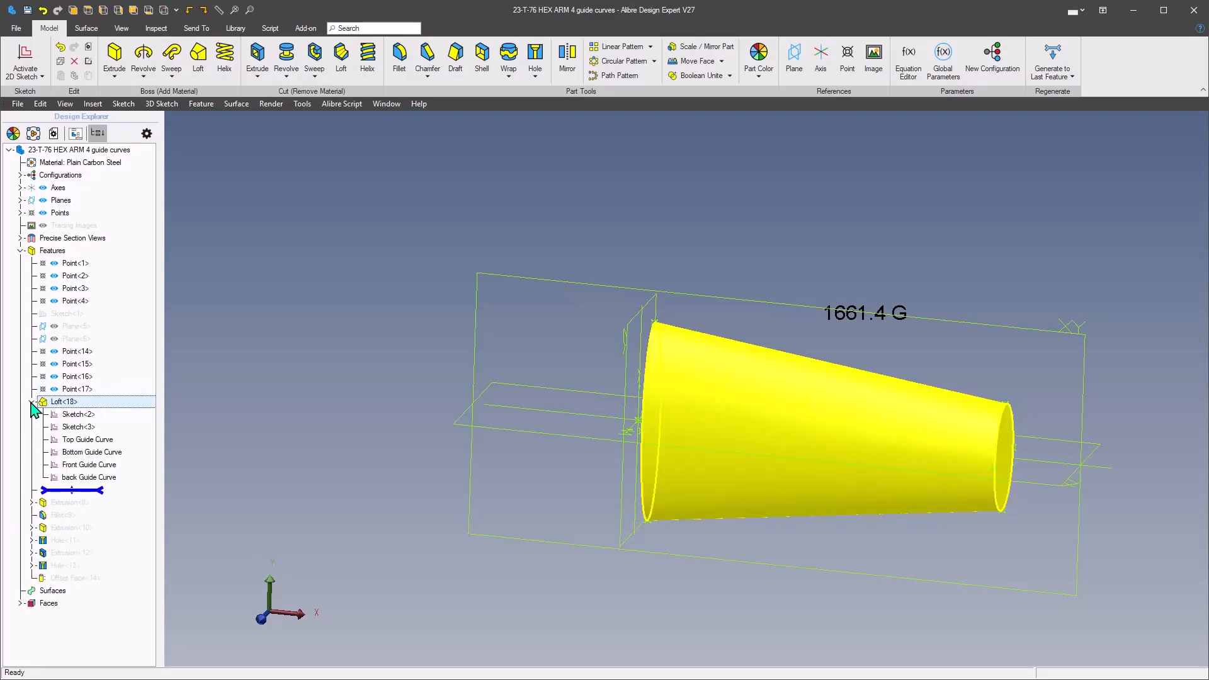
click(78, 414)
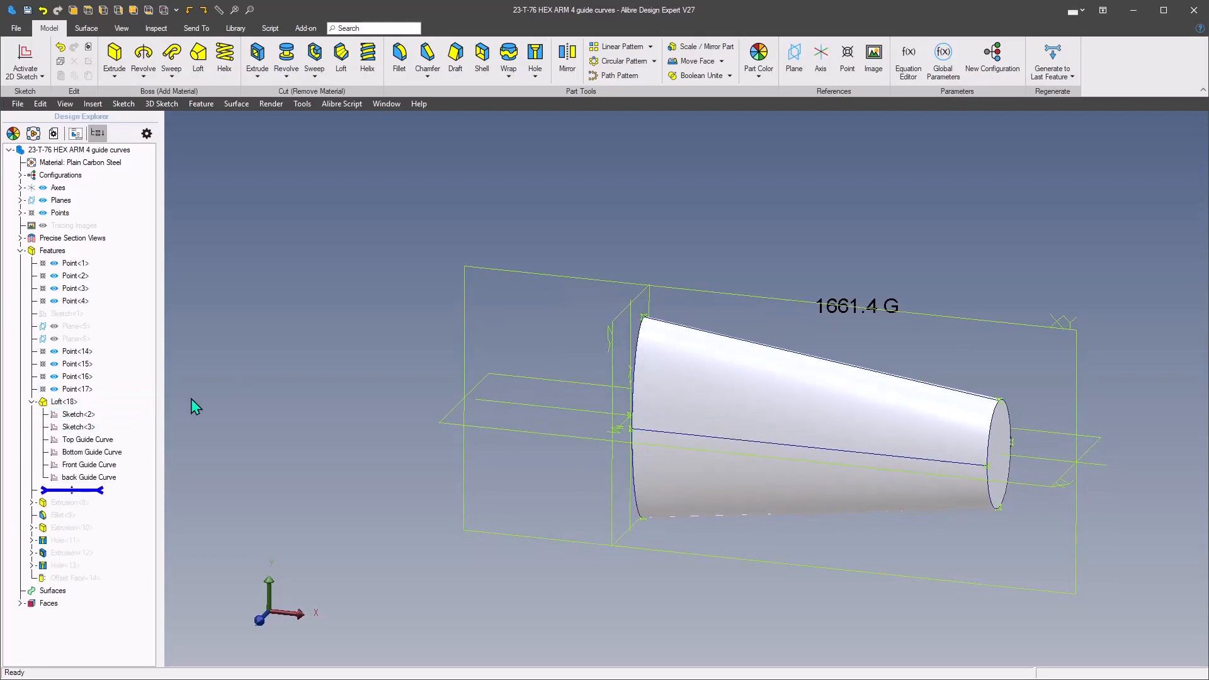
click(88, 427)
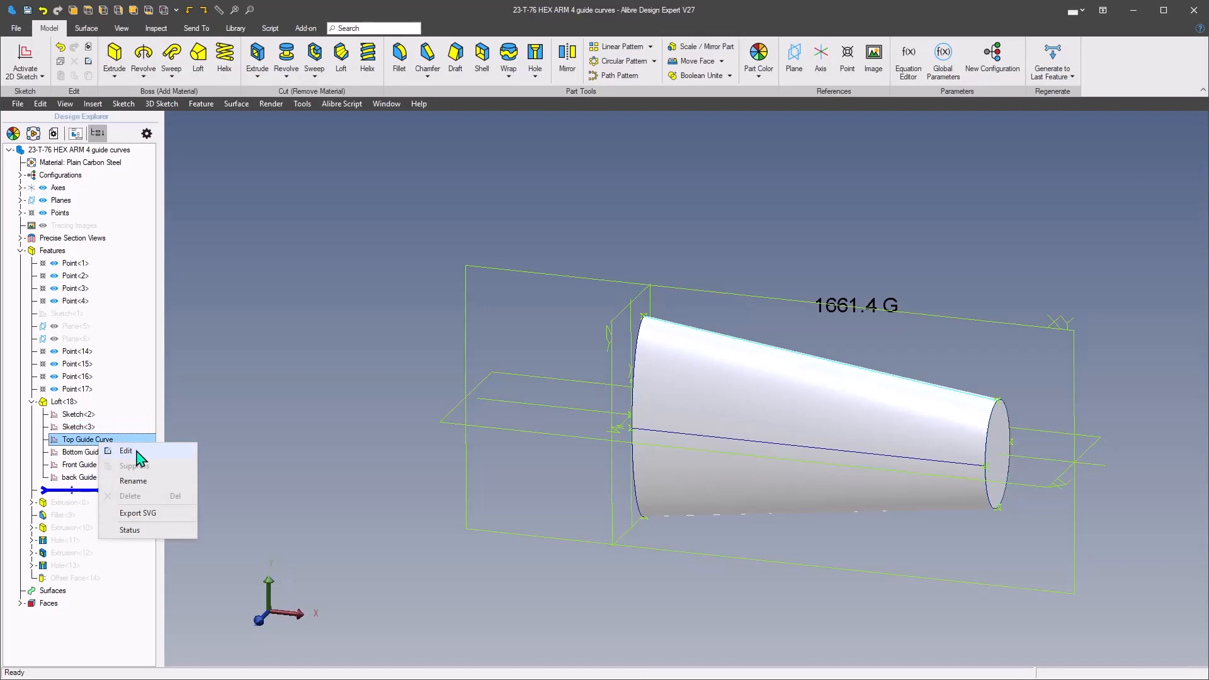
click(135, 453)
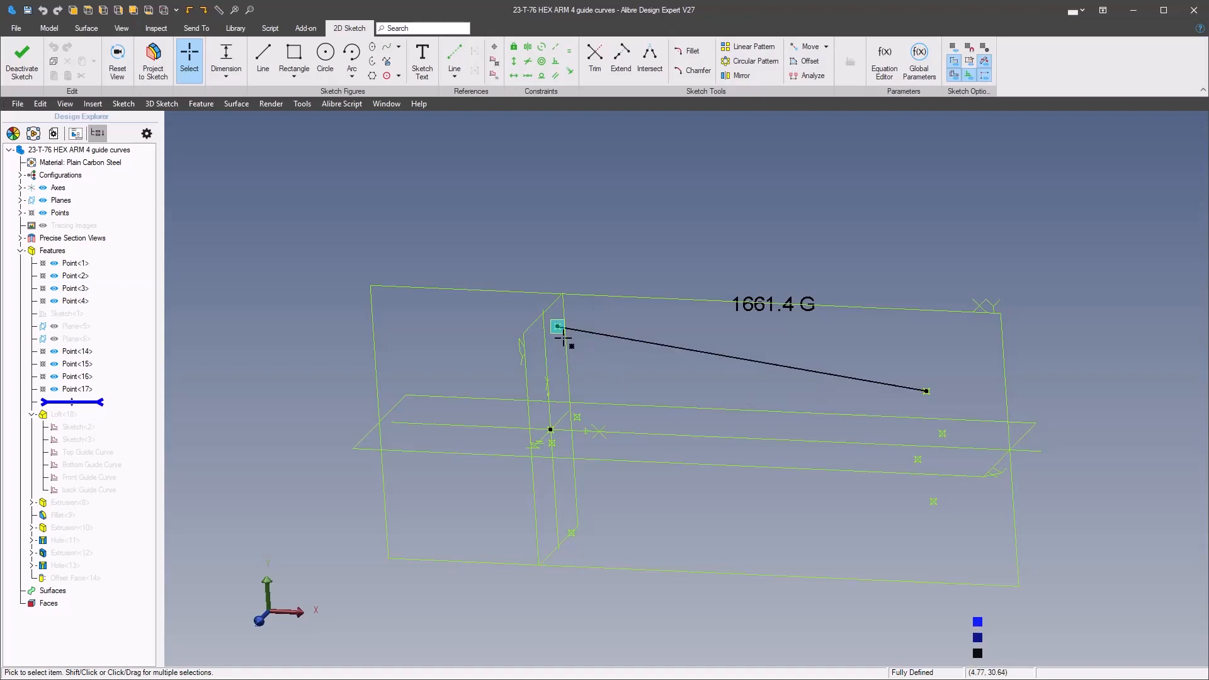
scroll(743, 396, down, 1)
scroll(730, 403, down, 1)
right_click(721, 411)
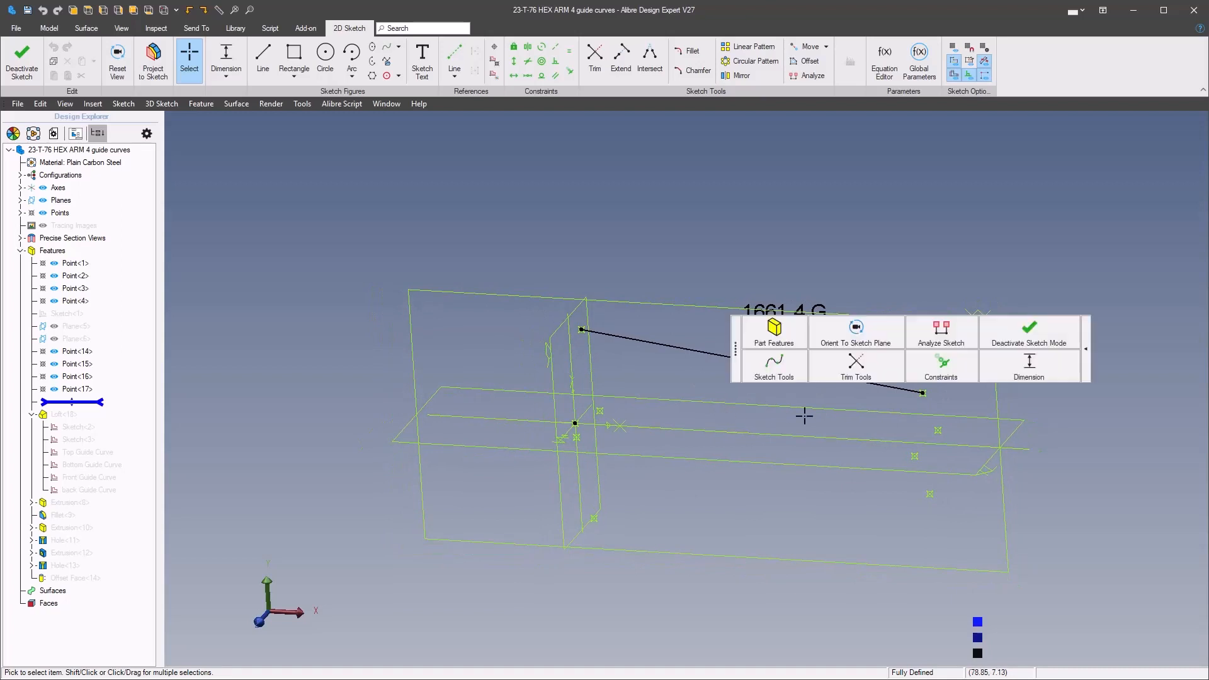
click(1027, 340)
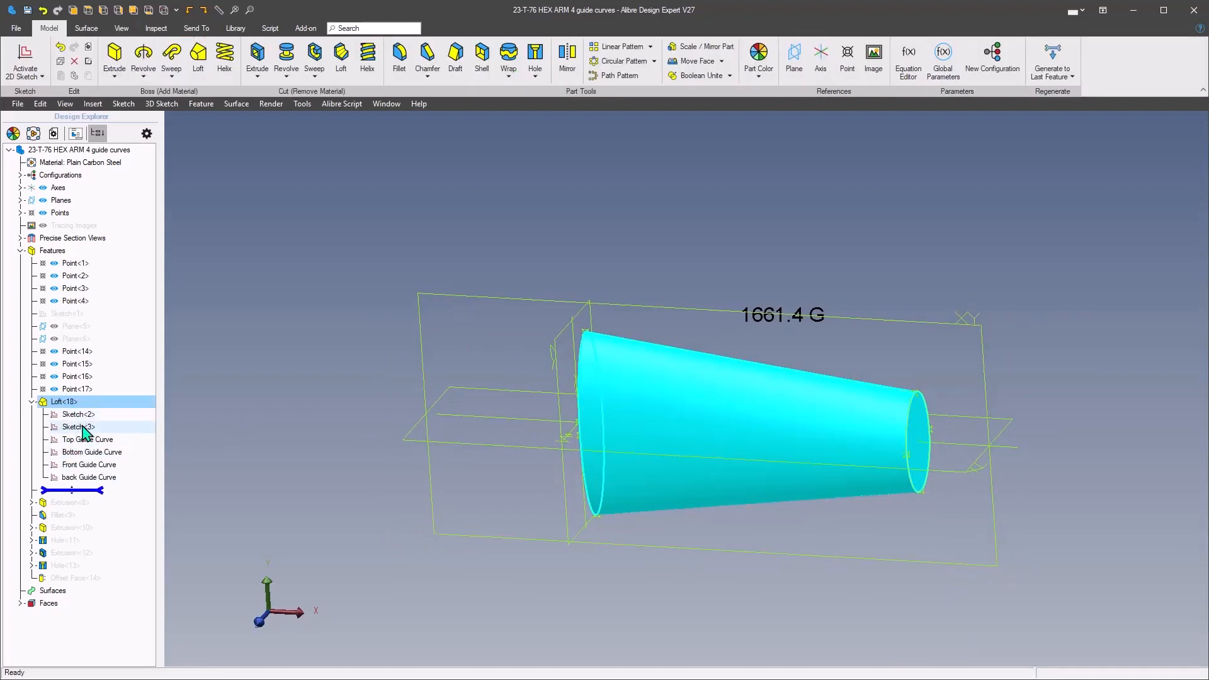
Step: Highlight the Bottom Guide Curve, examine the Front Guide Curve sketch, and exit the sketch
click(92, 453)
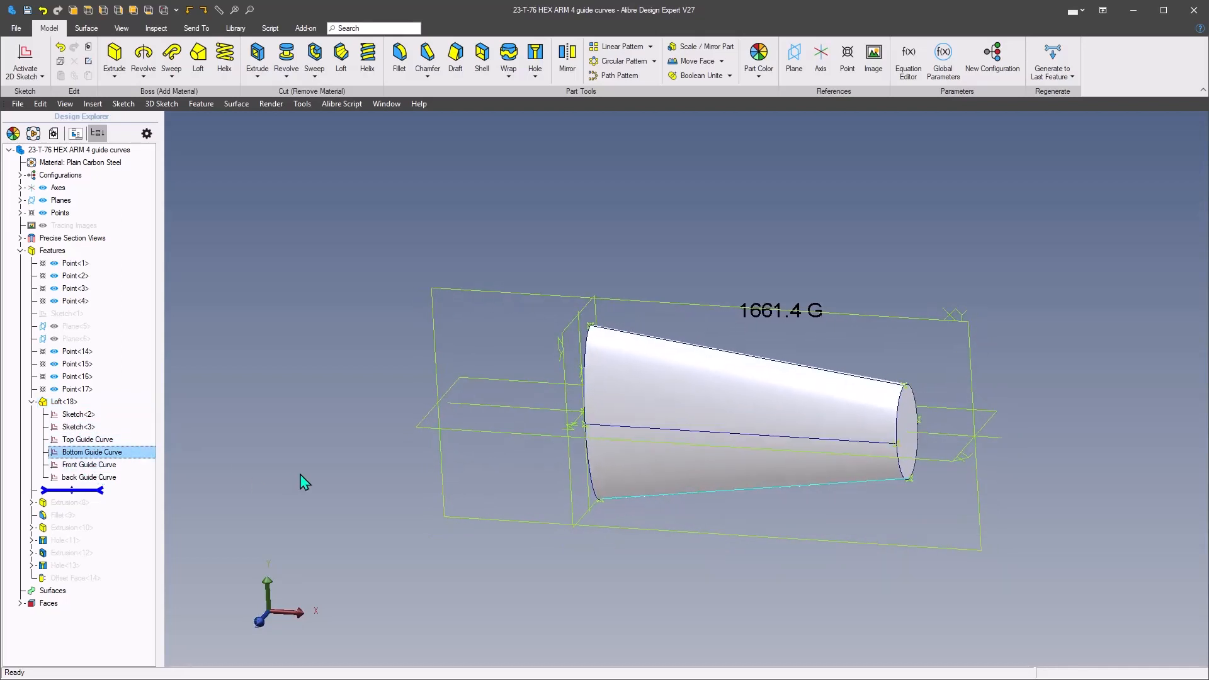
right_click(92, 466)
click(115, 472)
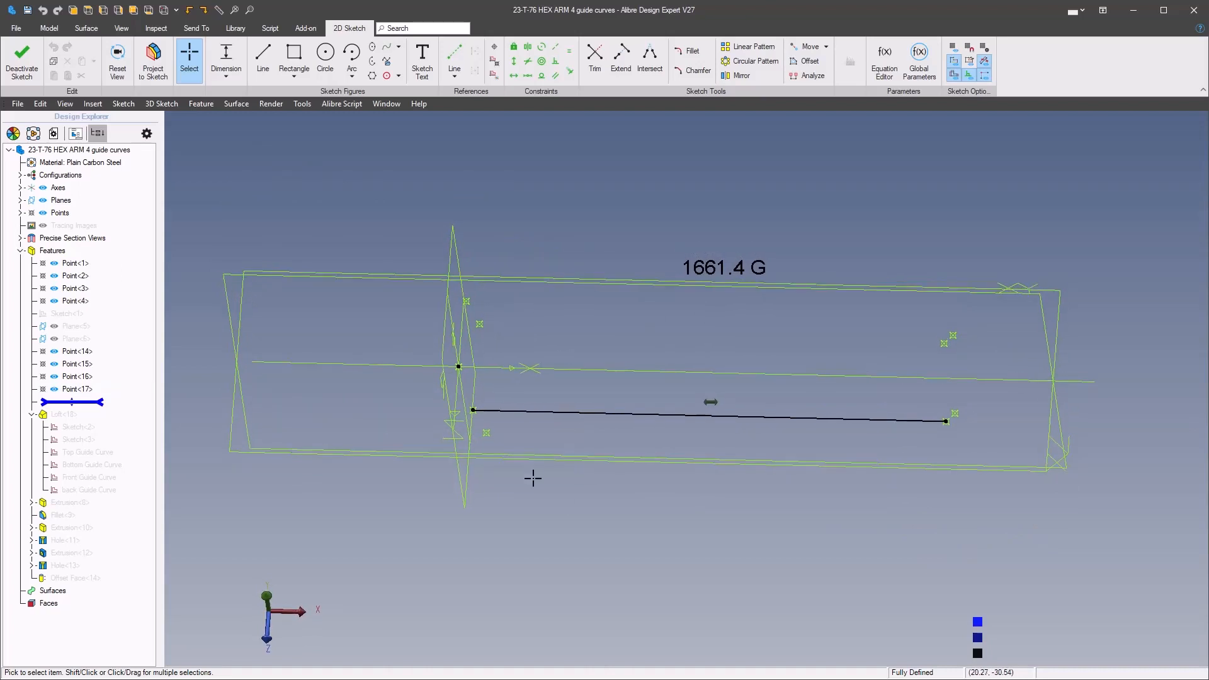
middle_click(592, 491)
click(905, 449)
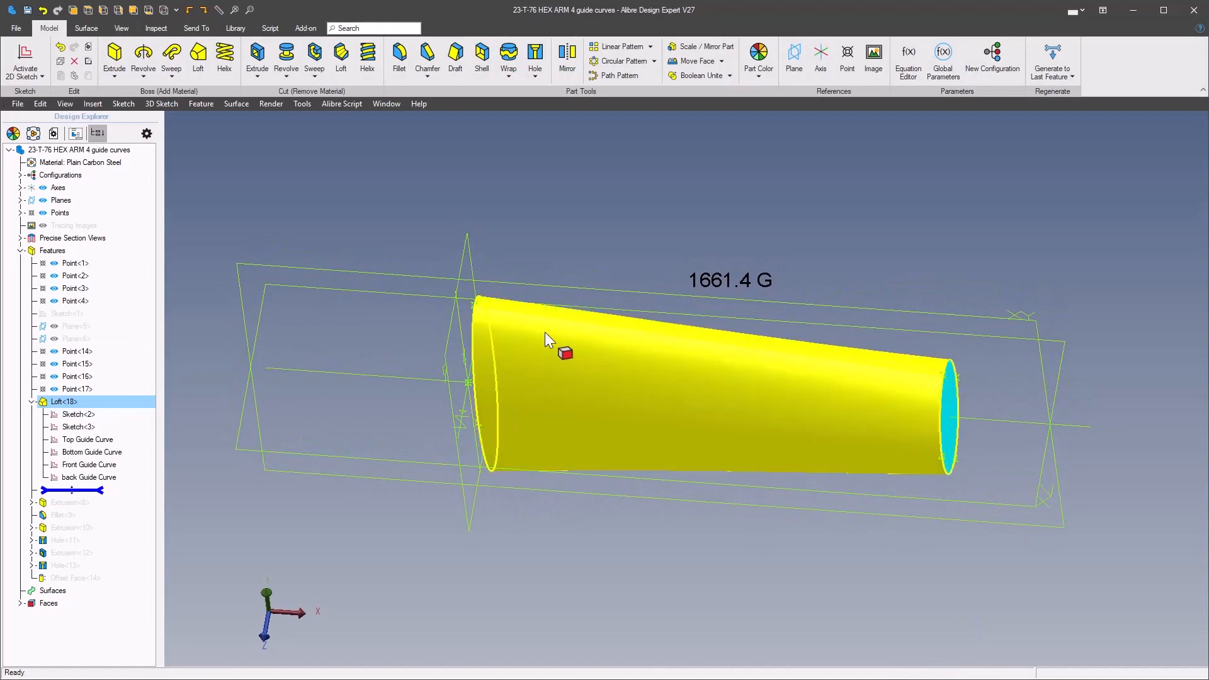
Step: Inspect the four-guide loft from several sides, regenerate to the last feature, and examine the completed arm
middle_drag(481, 416, 807, 474)
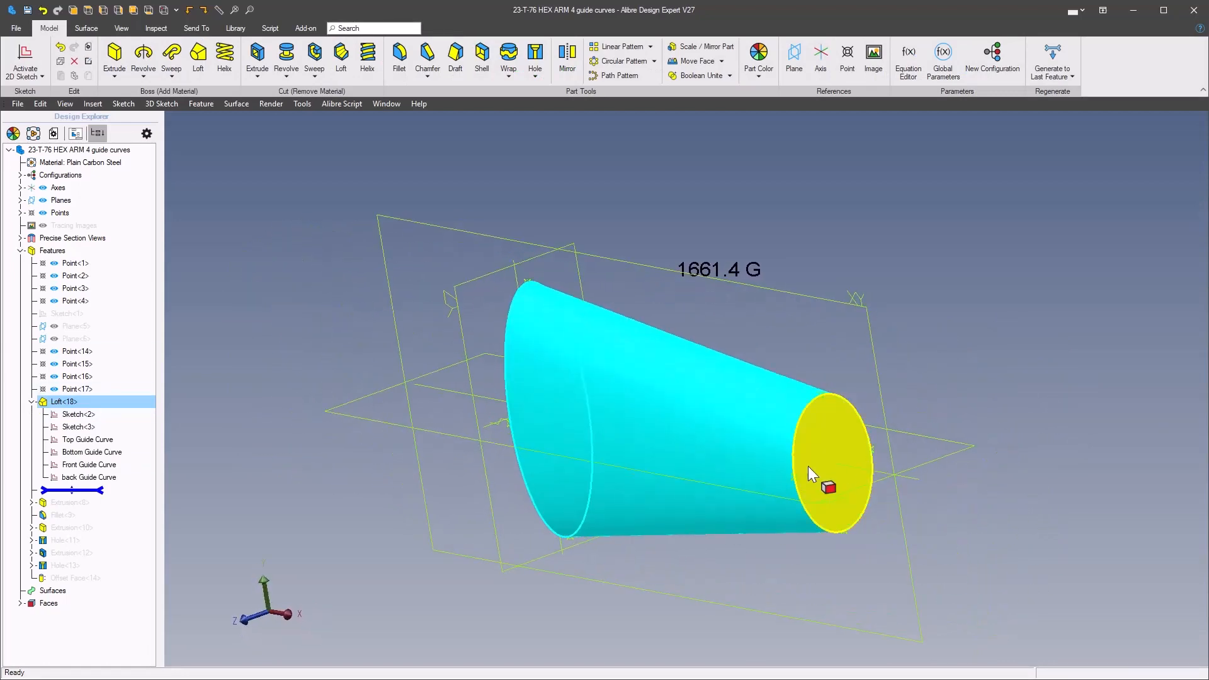
middle_drag(887, 467, 237, 409)
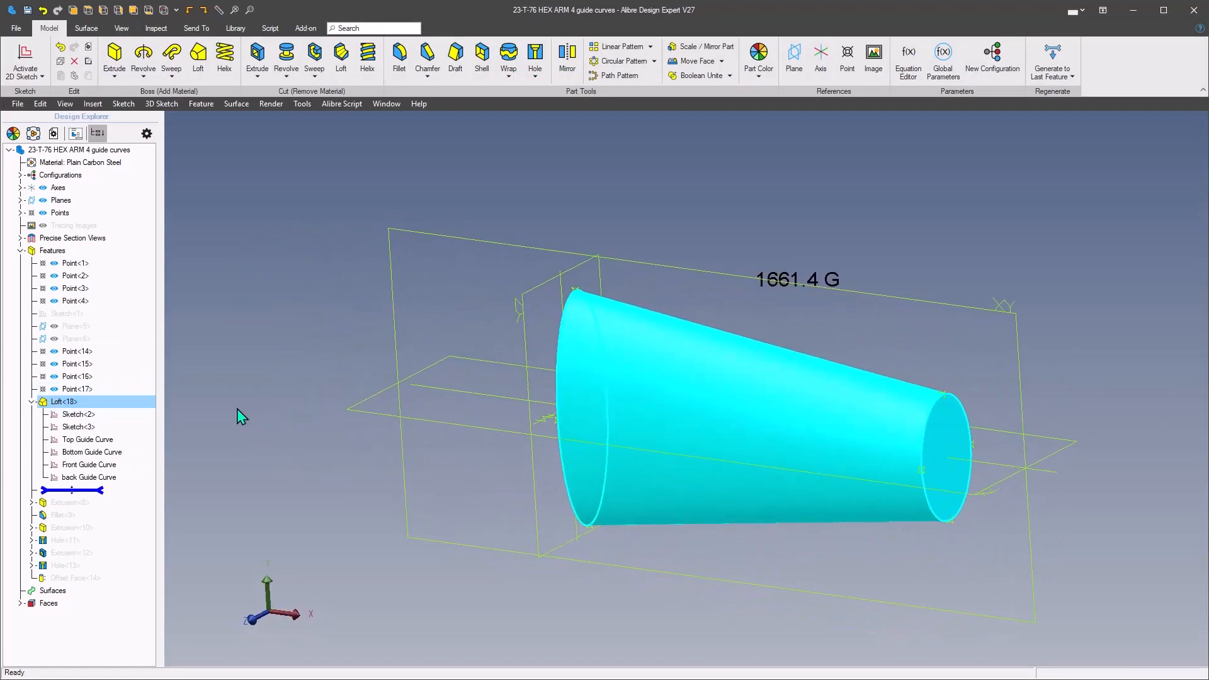
click(371, 260)
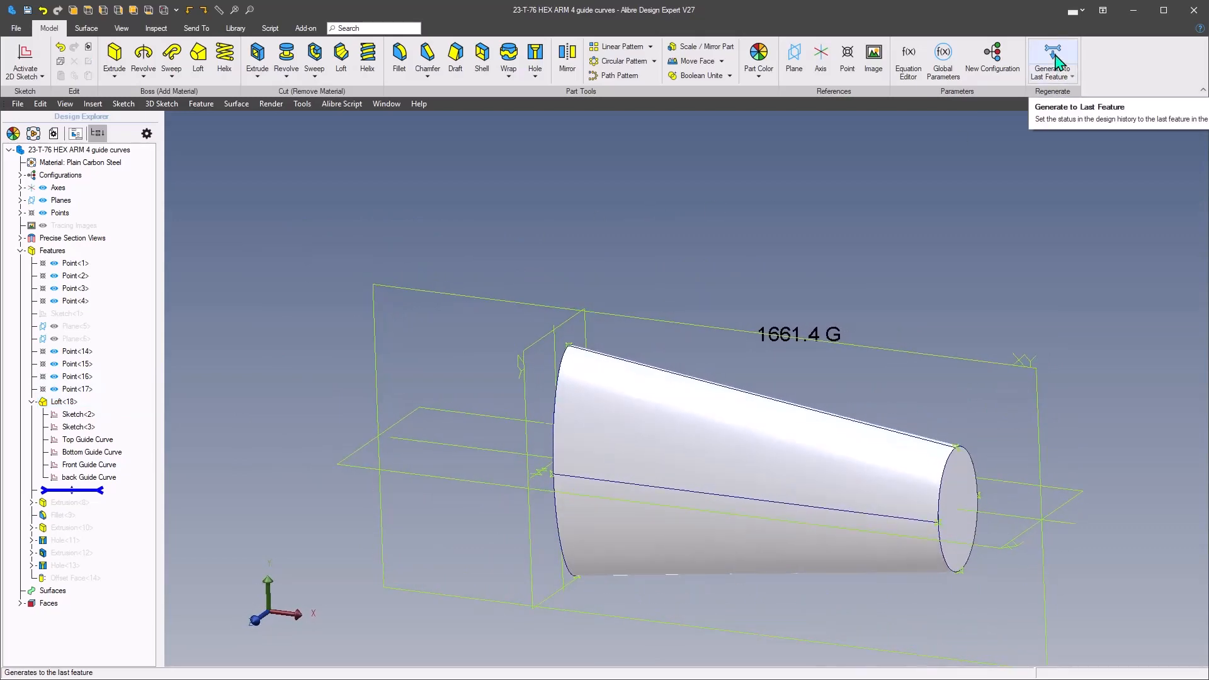
click(1055, 56)
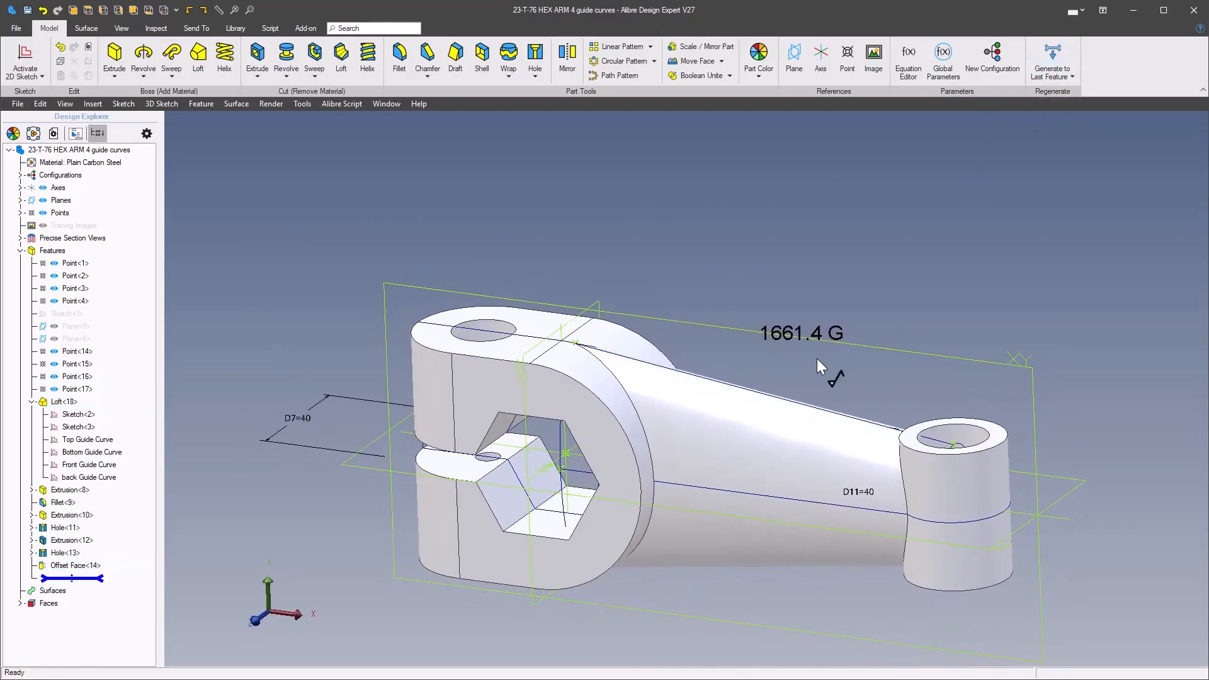
middle_drag(817, 358, 792, 360)
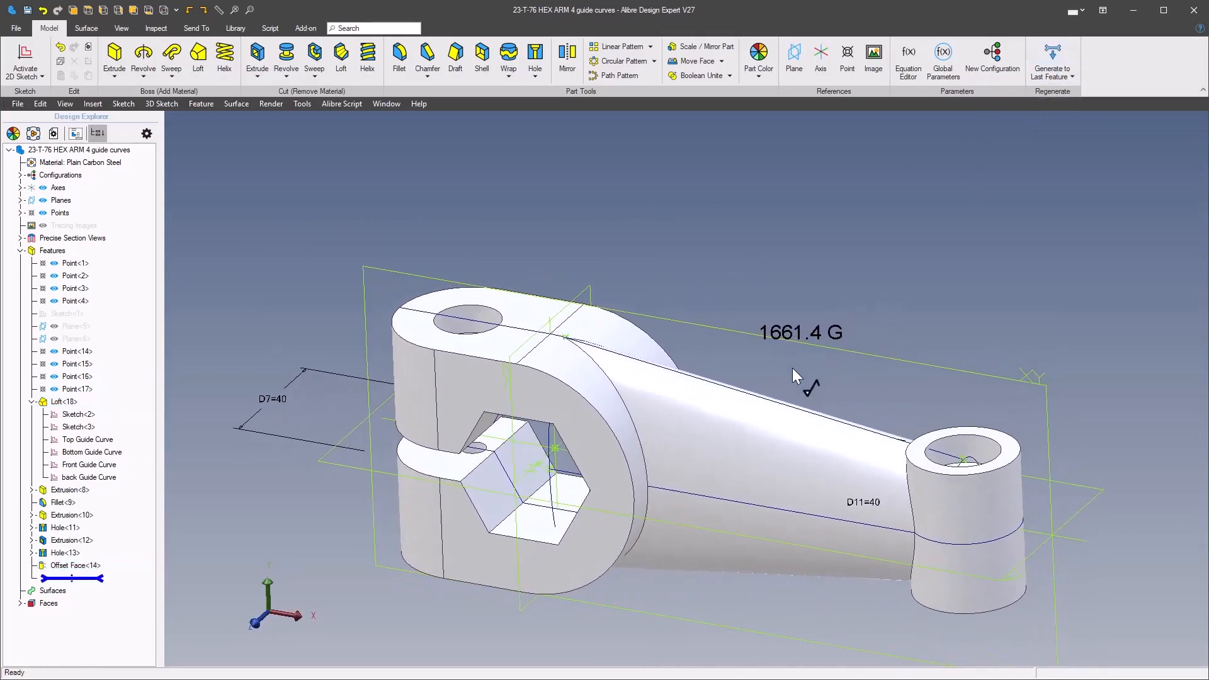
middle_drag(856, 306, 923, 304)
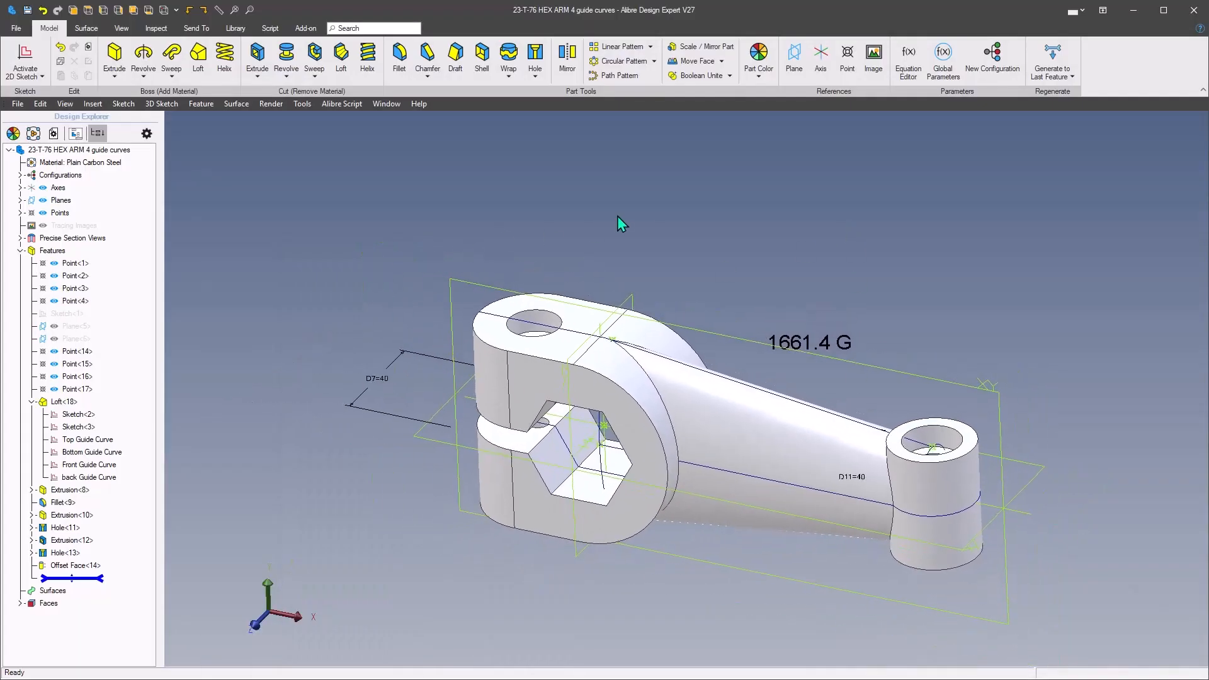
scroll(617, 217, up, 1)
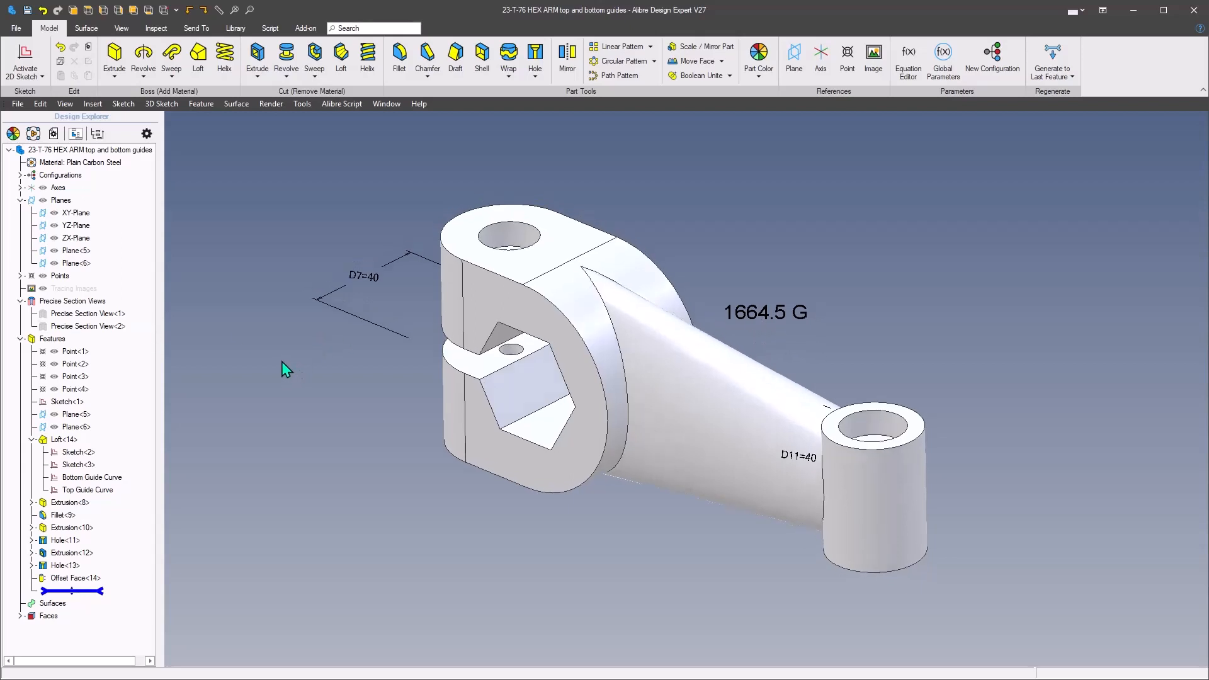
Step: Review the cross sections and two local guide curves of Loft<14> in the top and bottom guides part and accept them
right_click(73, 443)
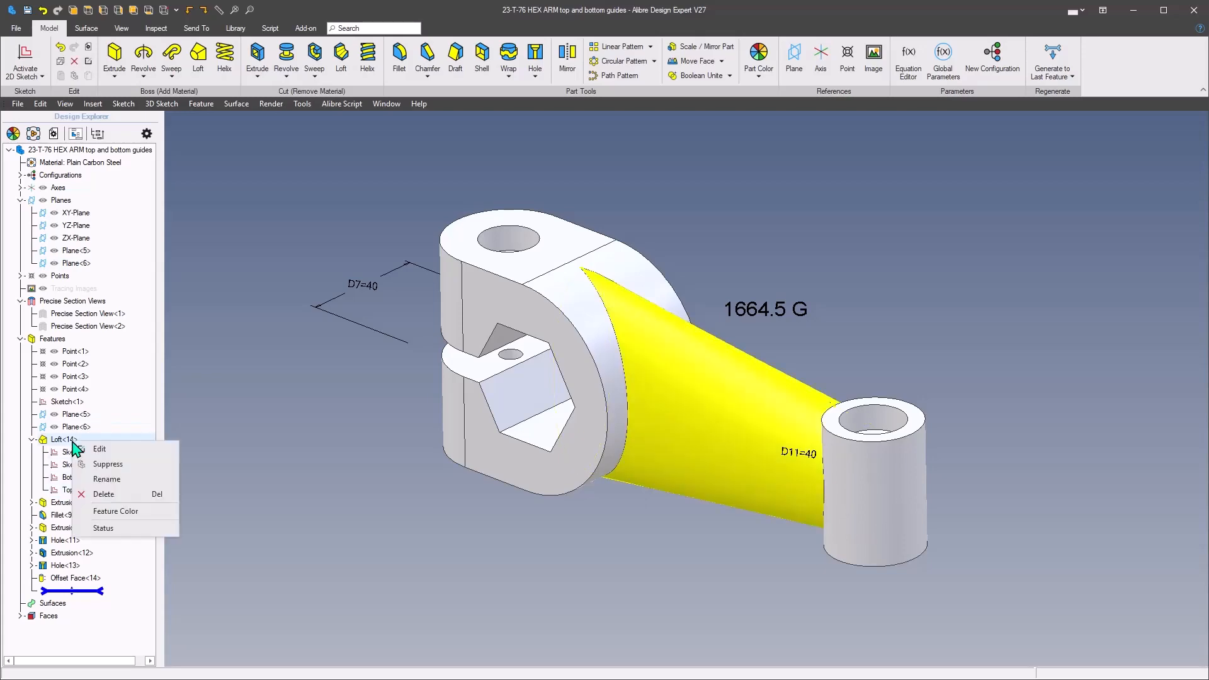
click(103, 452)
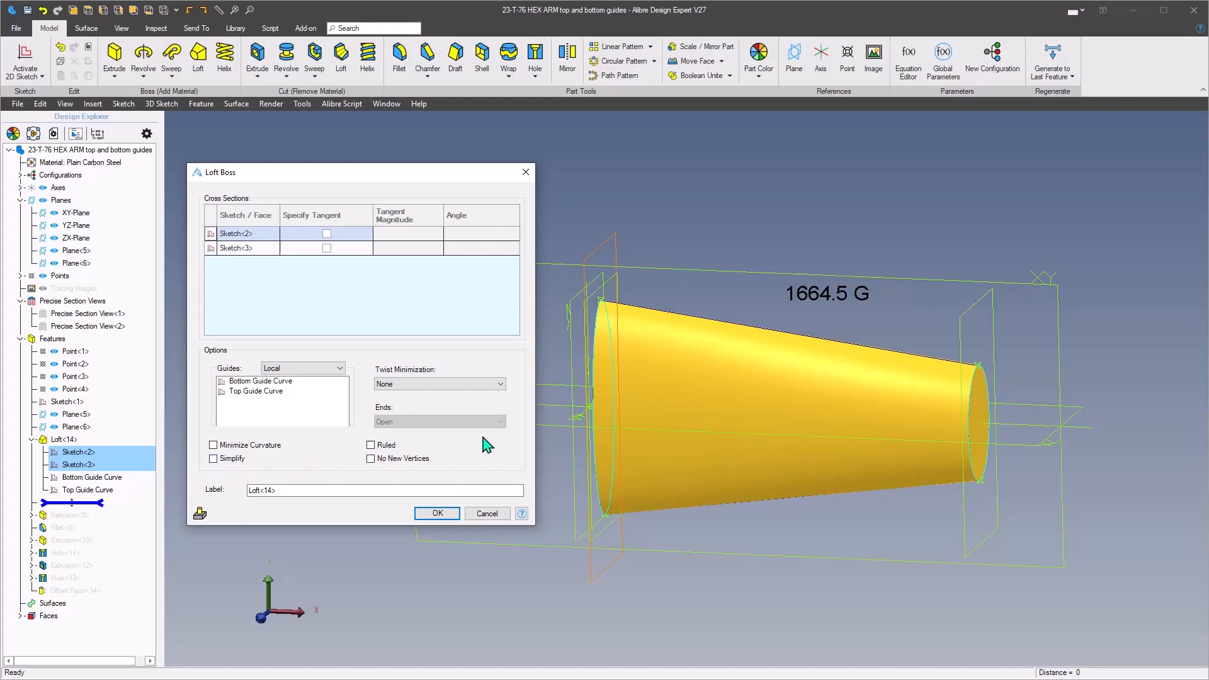
click(437, 514)
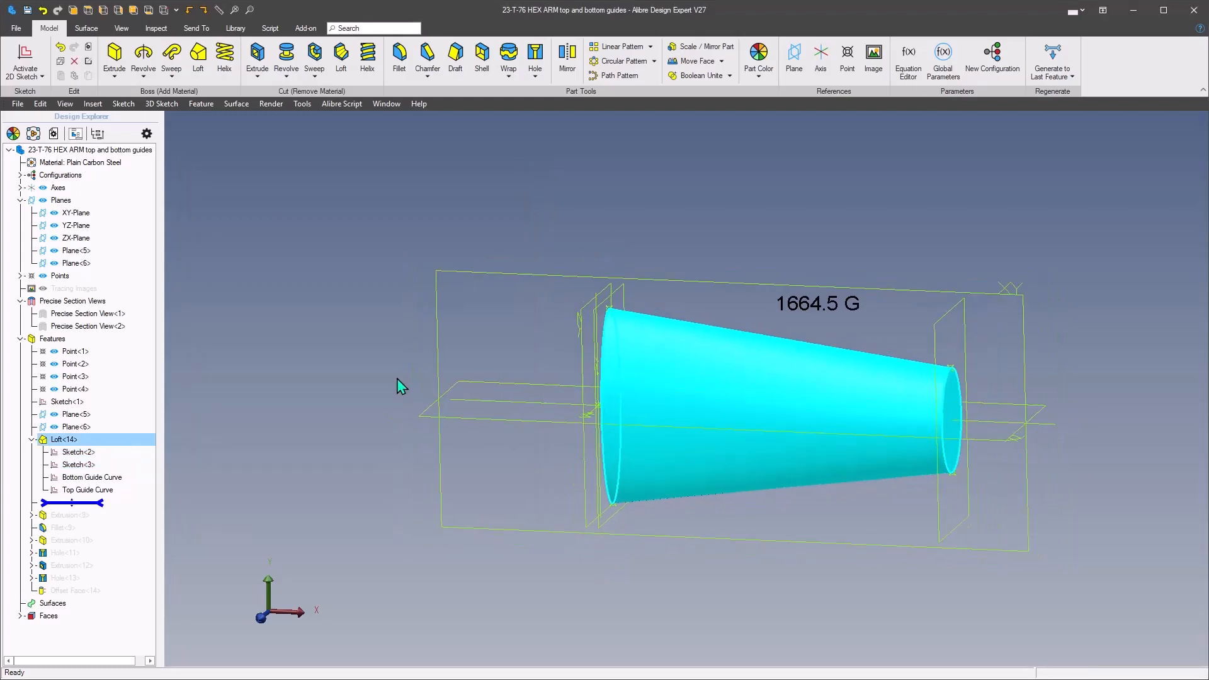
Step: Deselect the loft and regenerate the top and bottom guides part to its last feature
click(661, 236)
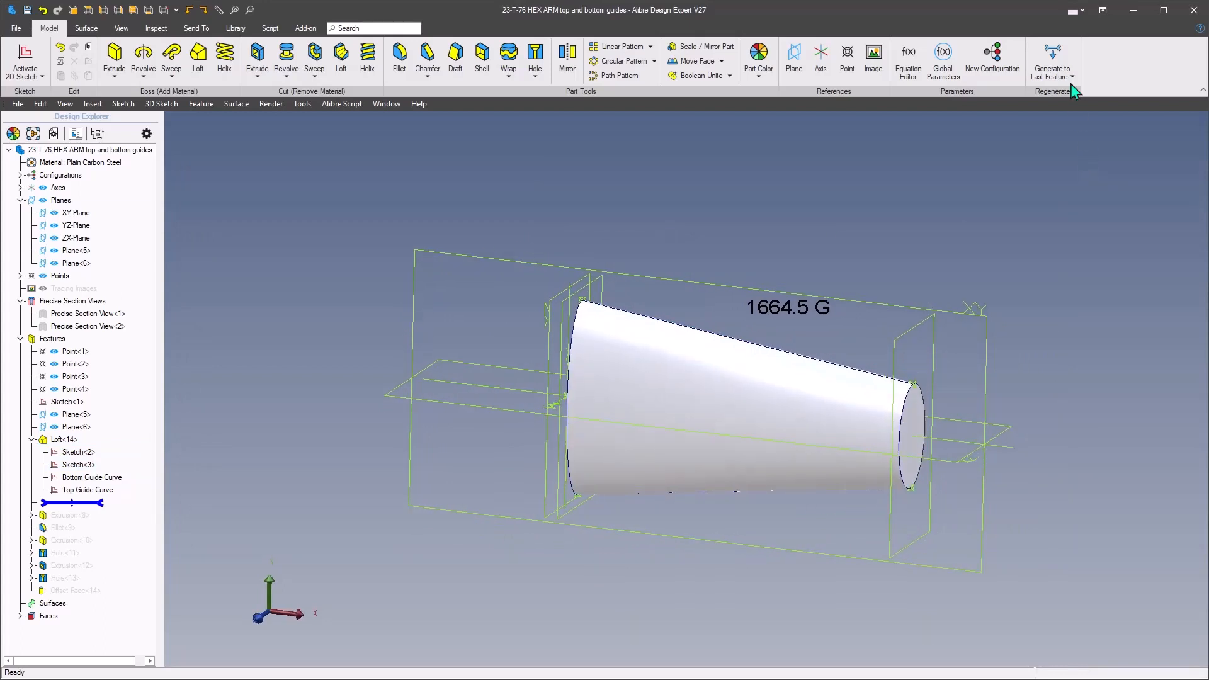
click(1050, 55)
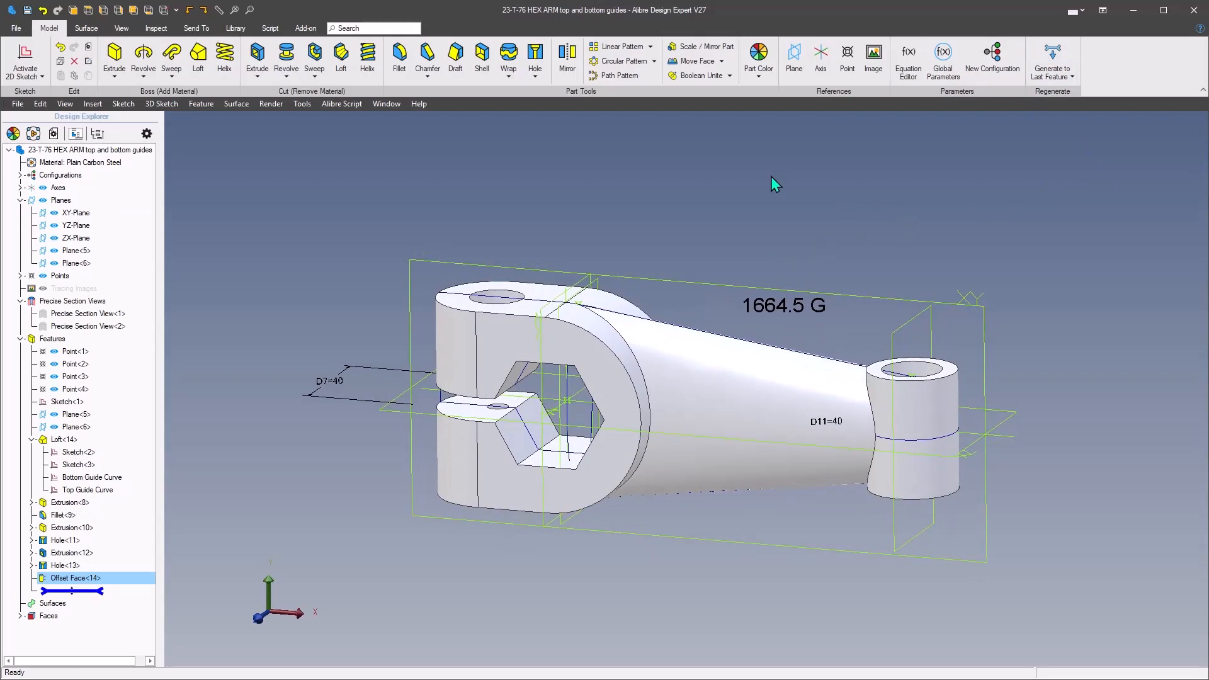
click(784, 229)
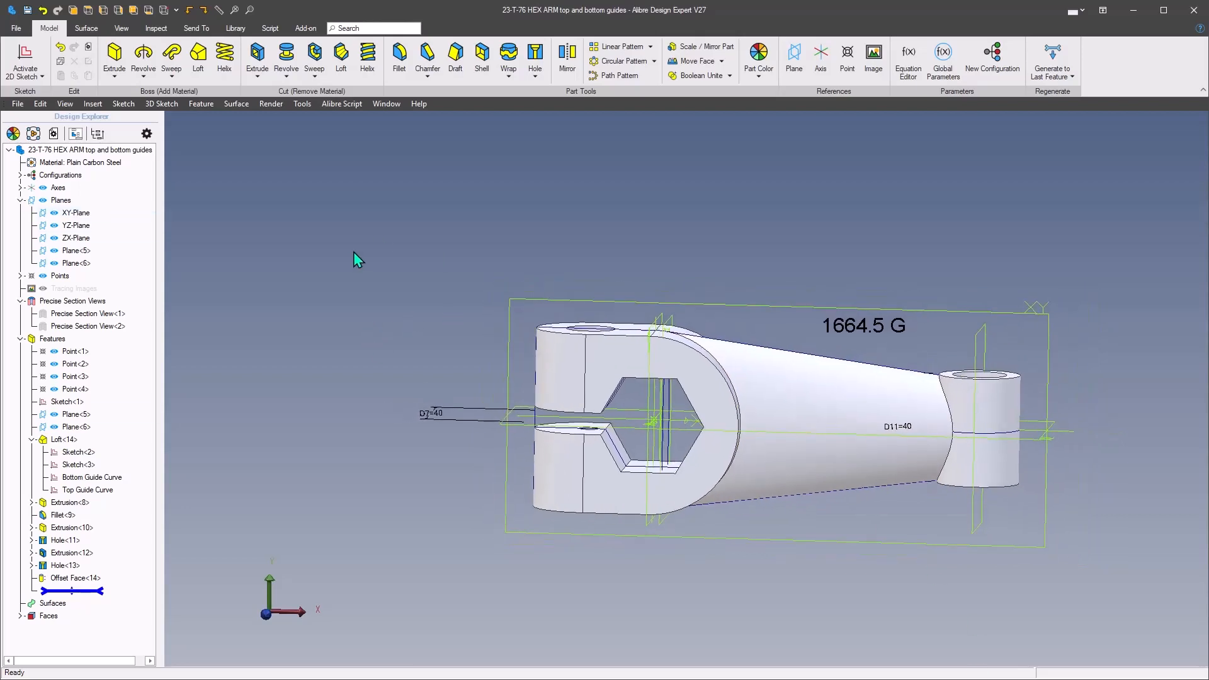
Step: Open Hole<13>, the counterbored clamp hole, for editing
right_click(68, 571)
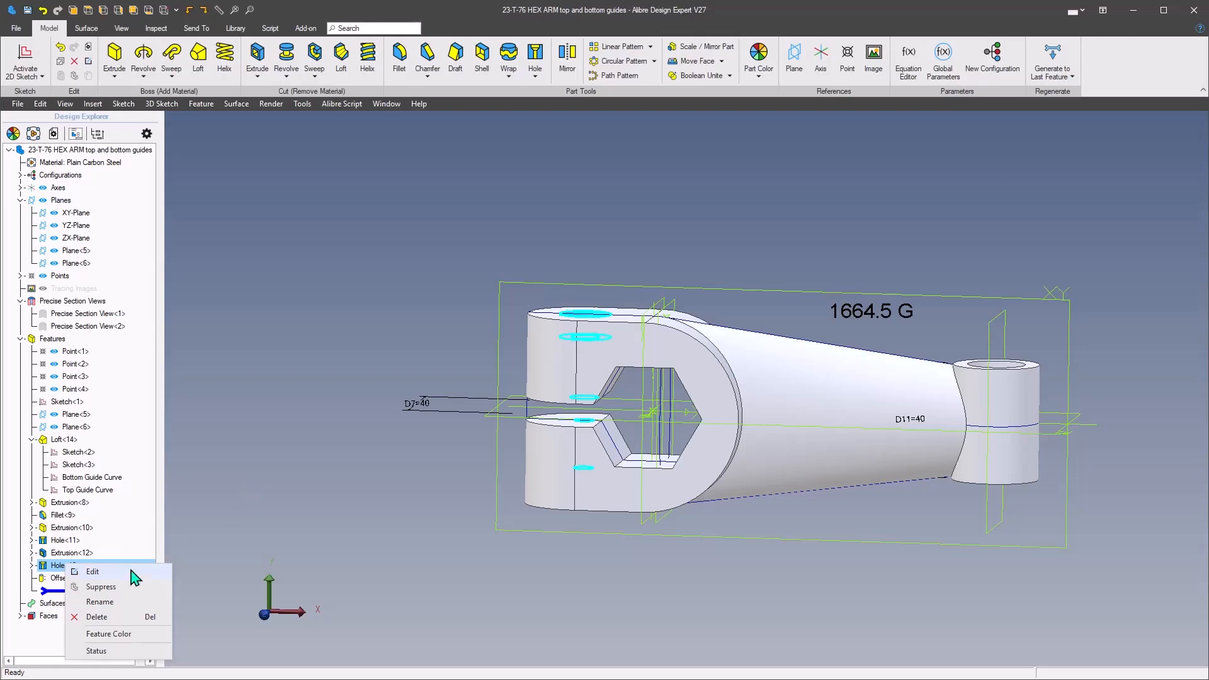
click(94, 571)
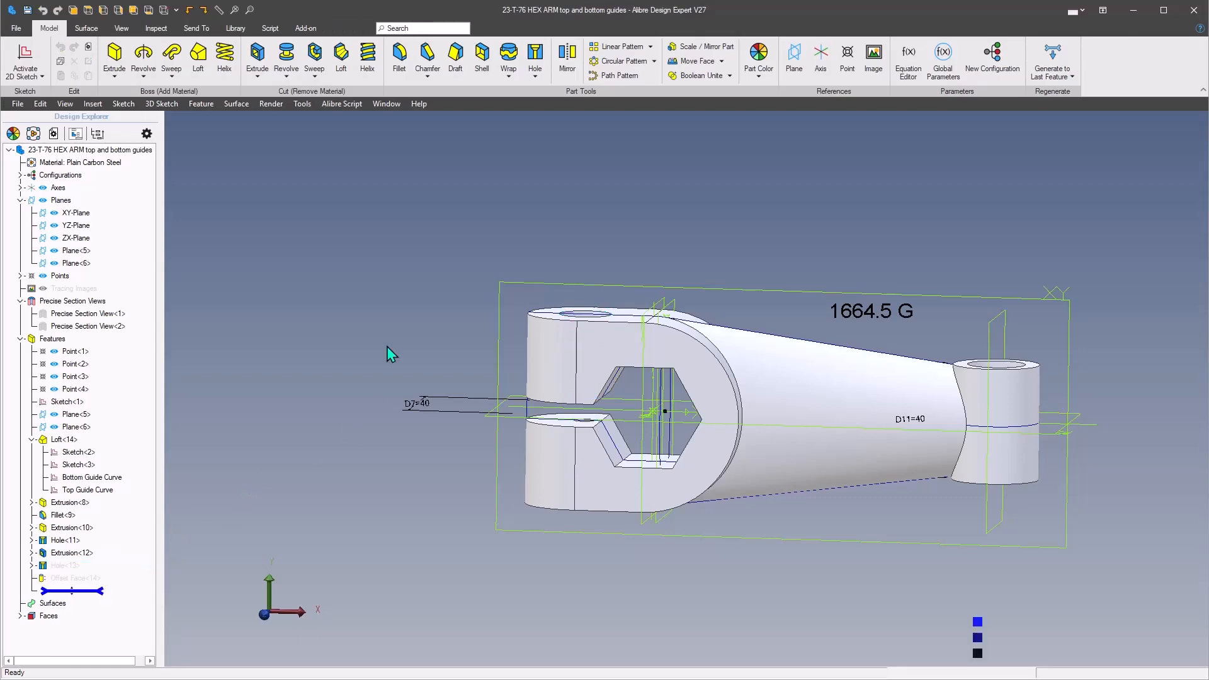
click(486, 208)
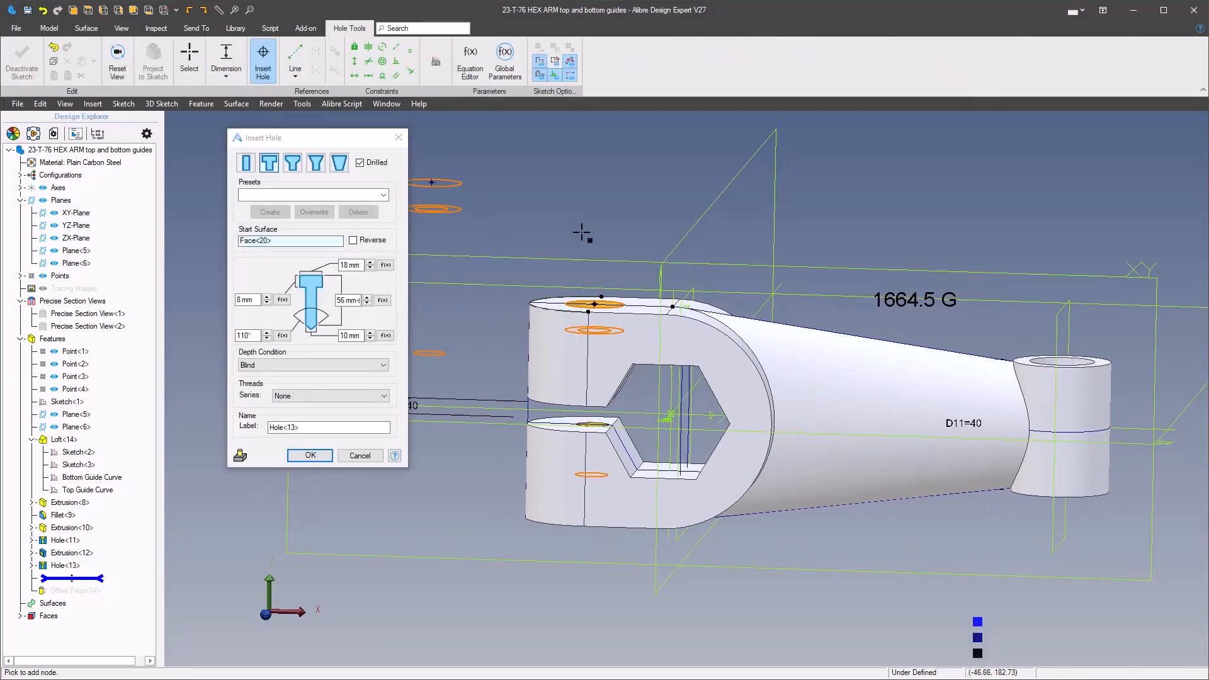
Step: Leave hole placement and delete the stray hole location floating above the clamp end
middle_drag(579, 233, 595, 259)
right_click(596, 260)
click(644, 215)
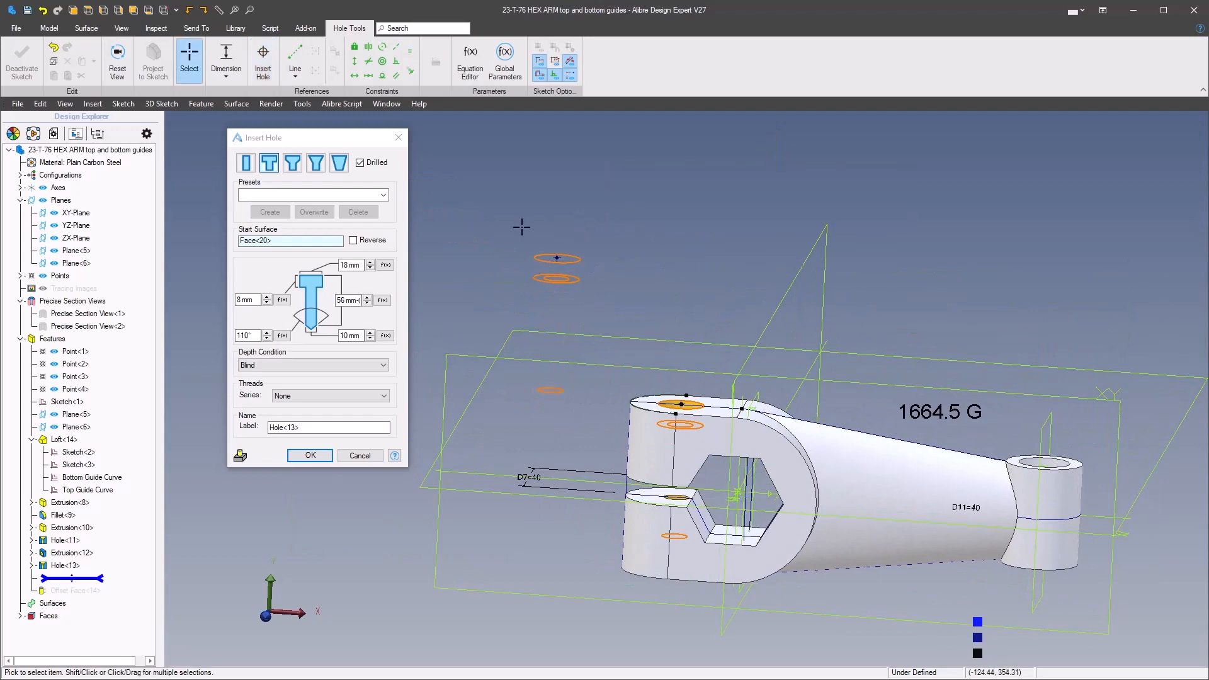
drag(520, 227, 592, 282)
click(694, 236)
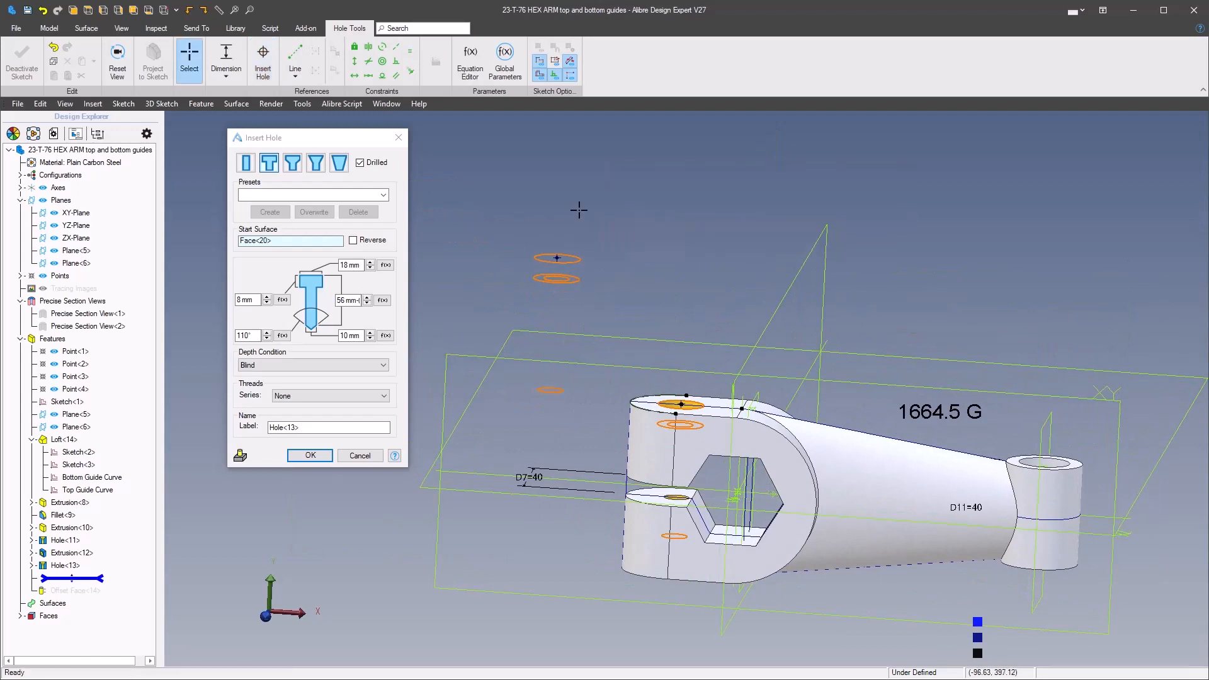
click(557, 258)
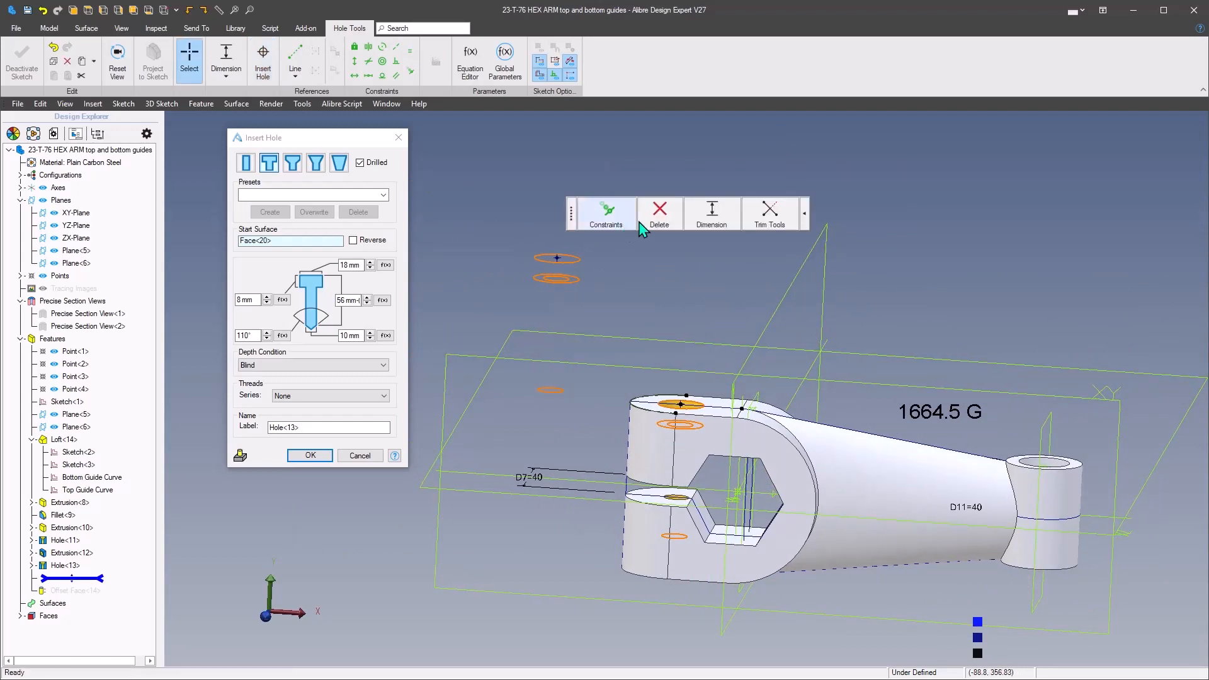
click(659, 212)
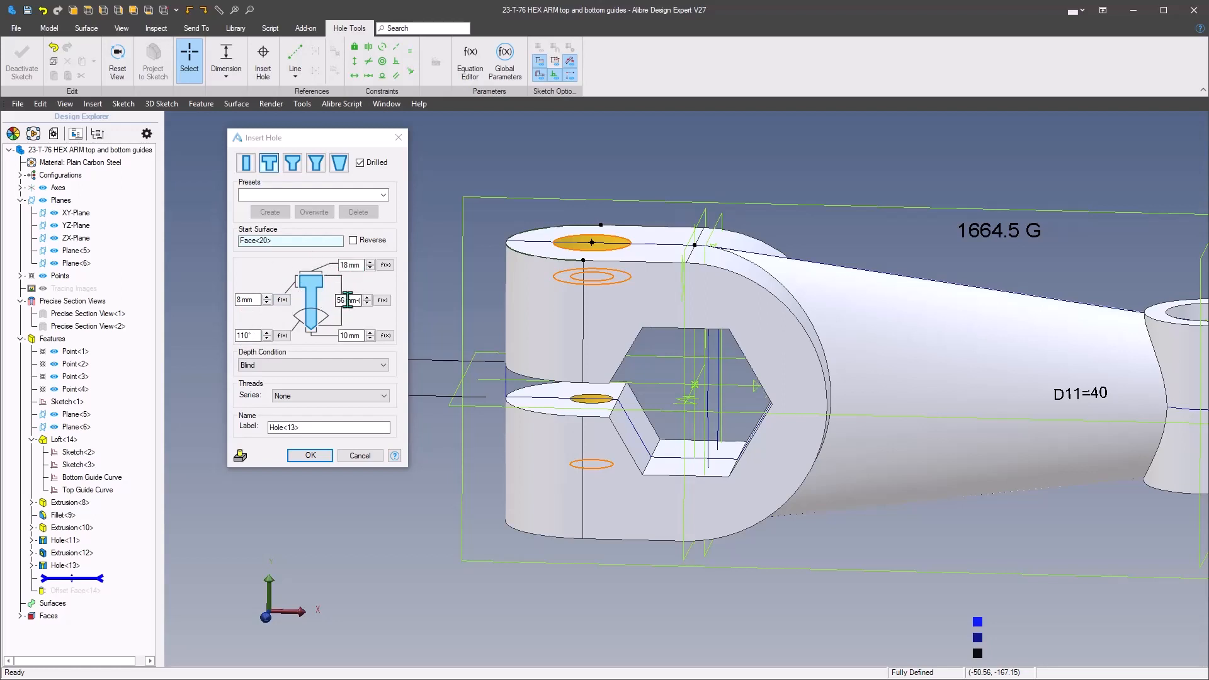
Step: Examine the drill tip angle and hole diameter parameters of Hole<13> in the Equation Editor
scroll(350, 299, up, 1)
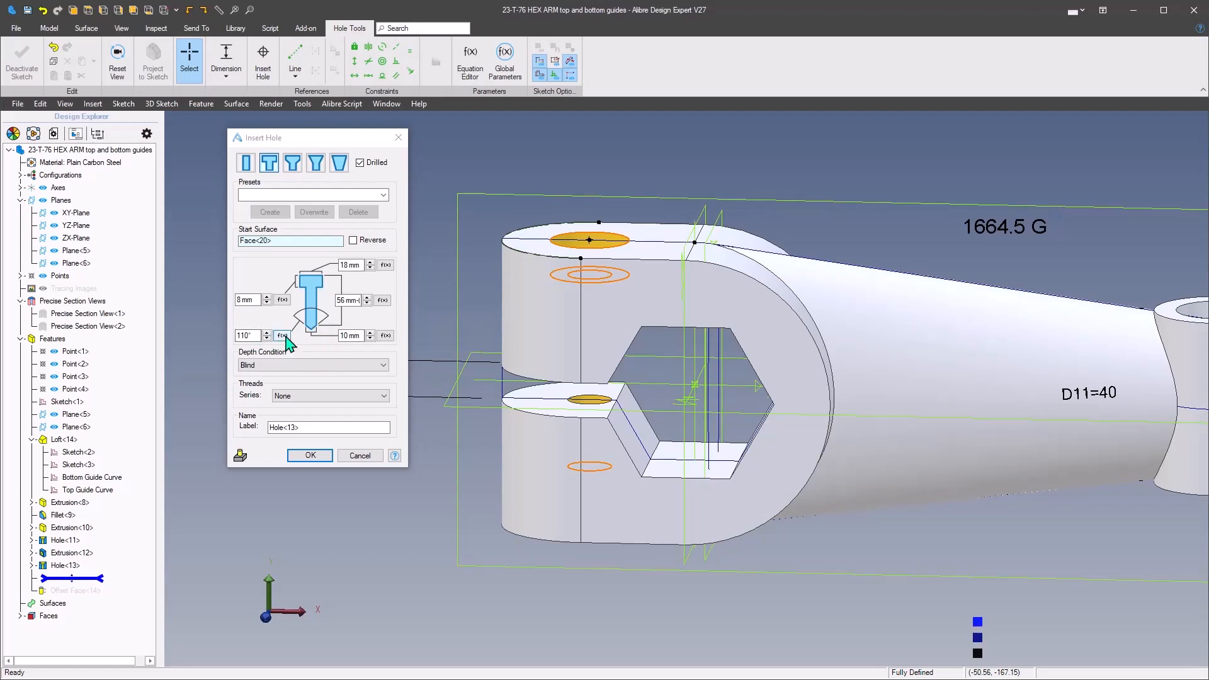
click(283, 335)
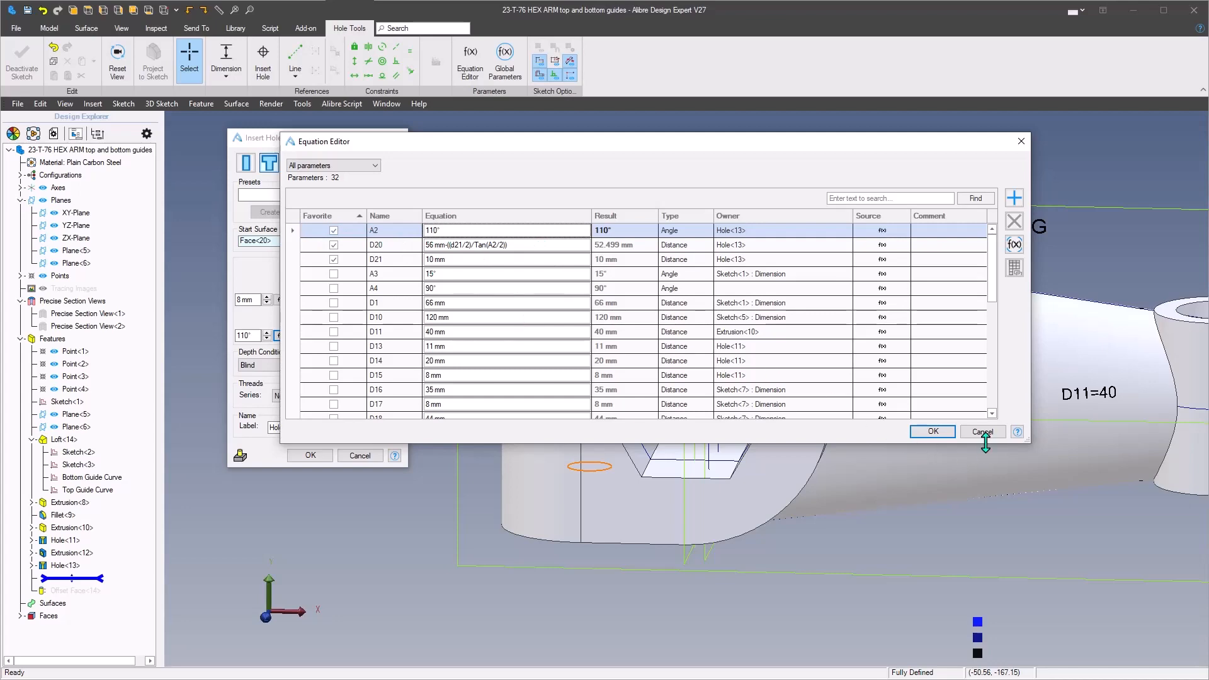
click(931, 432)
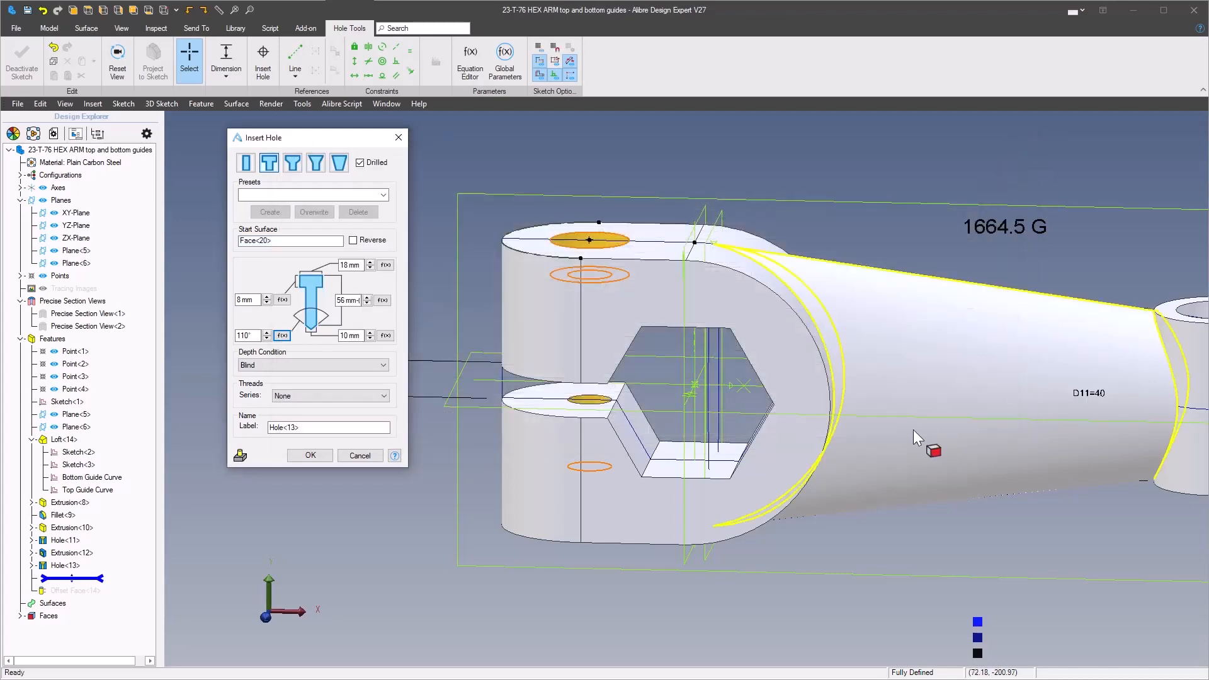
click(386, 335)
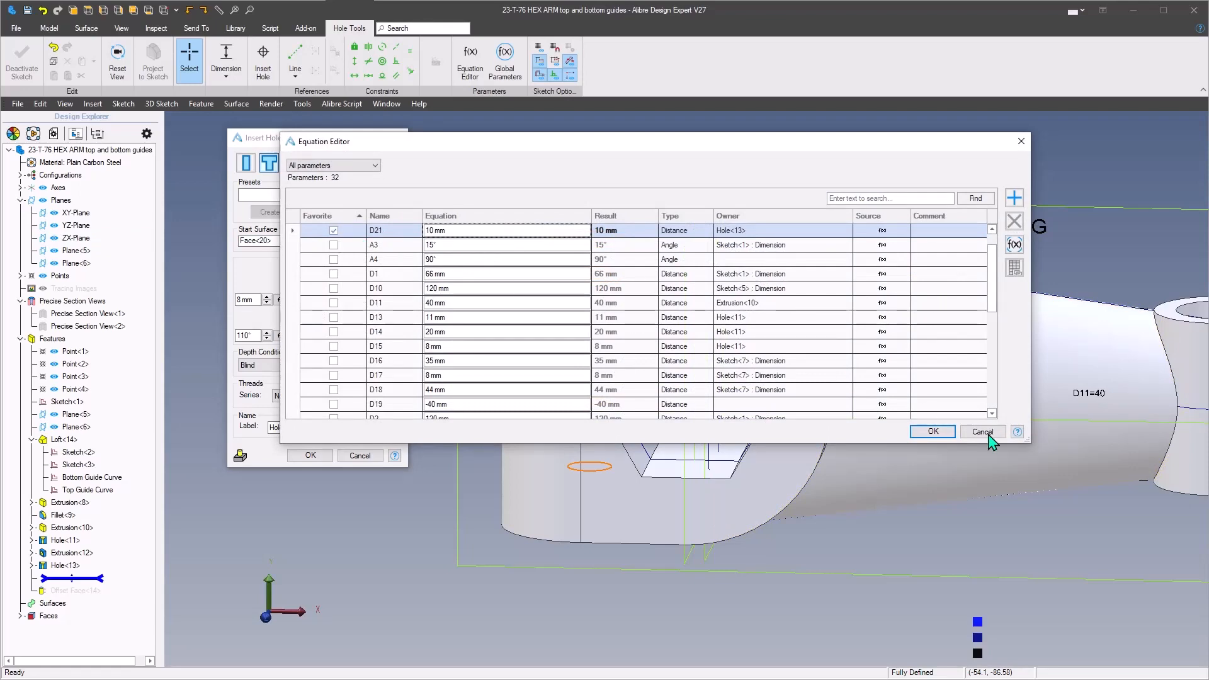
click(930, 432)
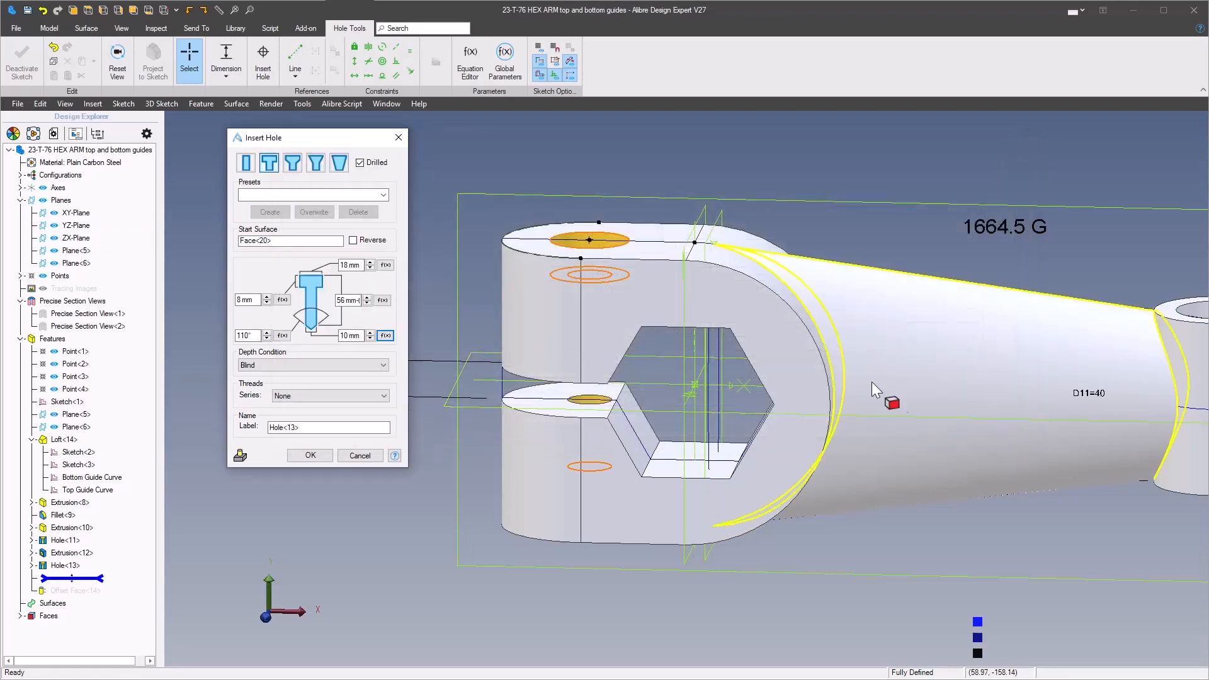
Step: Examine the depth equation of Hole<13>, close the Equation Editor, and accept the hole
click(384, 300)
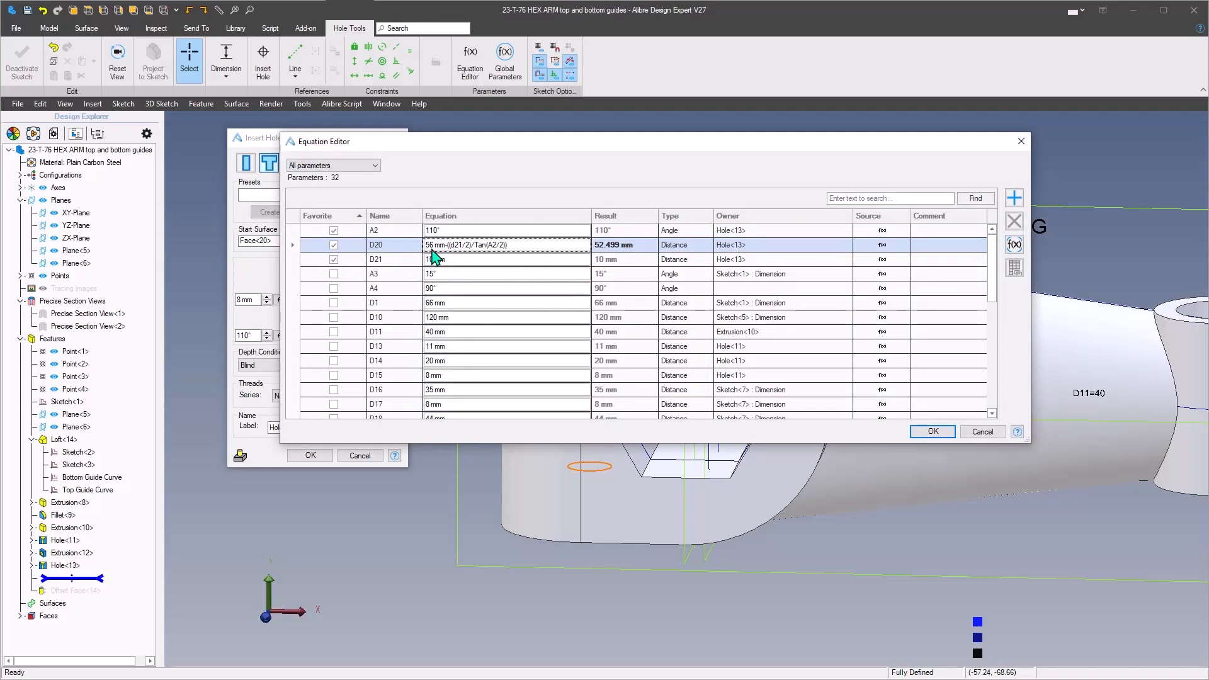
key(alt+Tab)
click(928, 433)
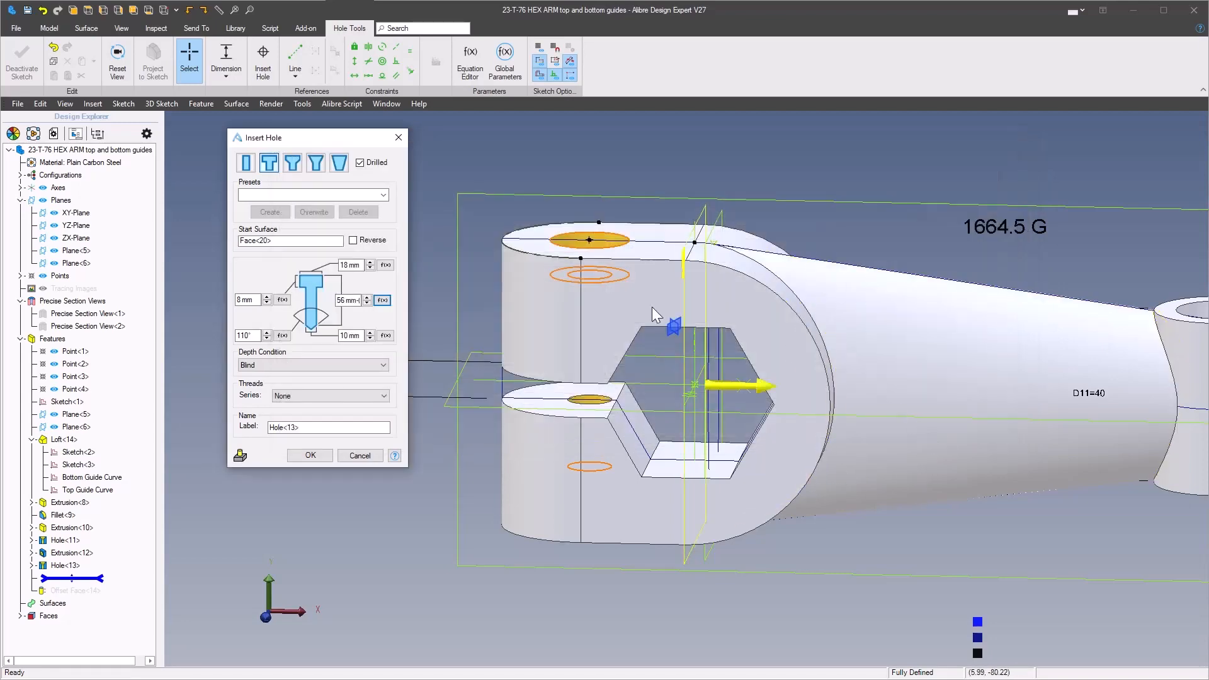
click(323, 455)
Step: Activate Precise Section View<1> and measure the distance from the clamp hole's drill tip to the arm's bottom face
middle_drag(307, 312, 335, 248)
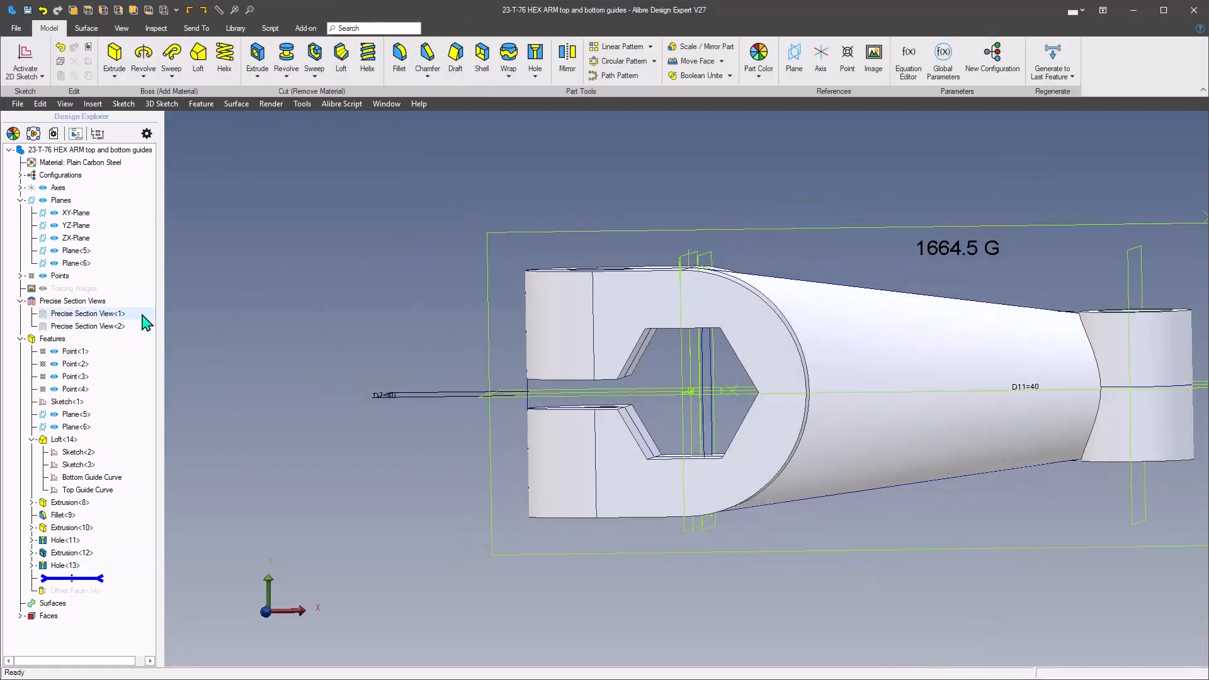
double_click(86, 314)
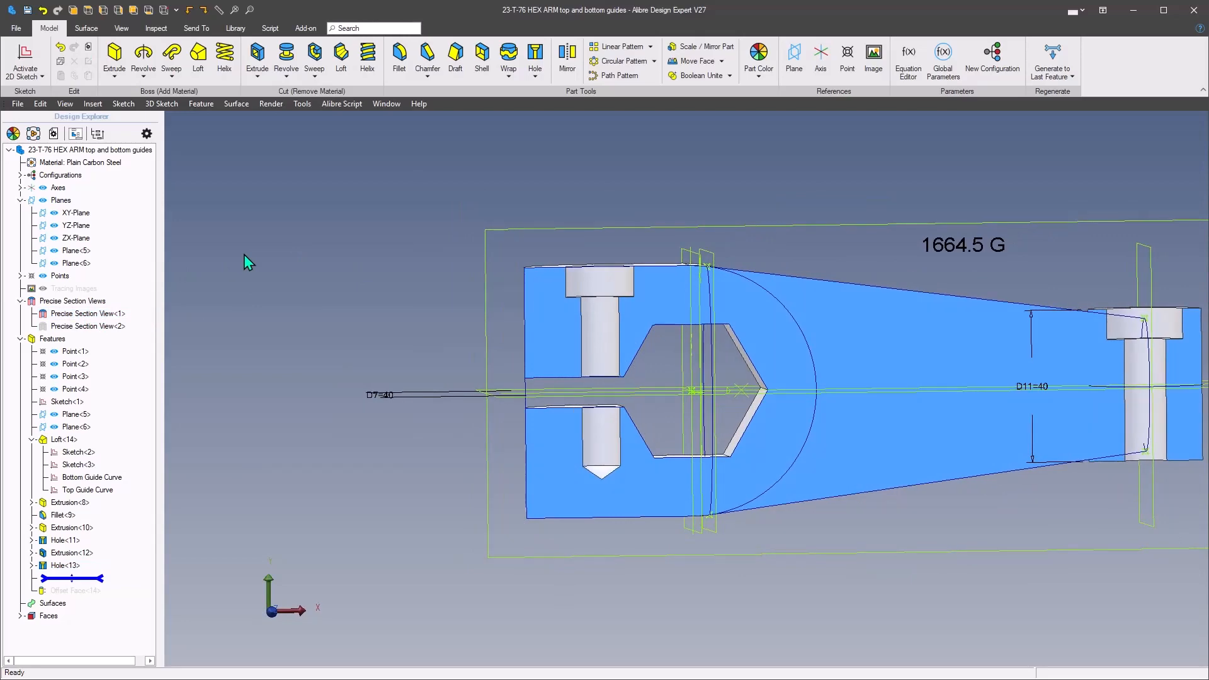
key(m)
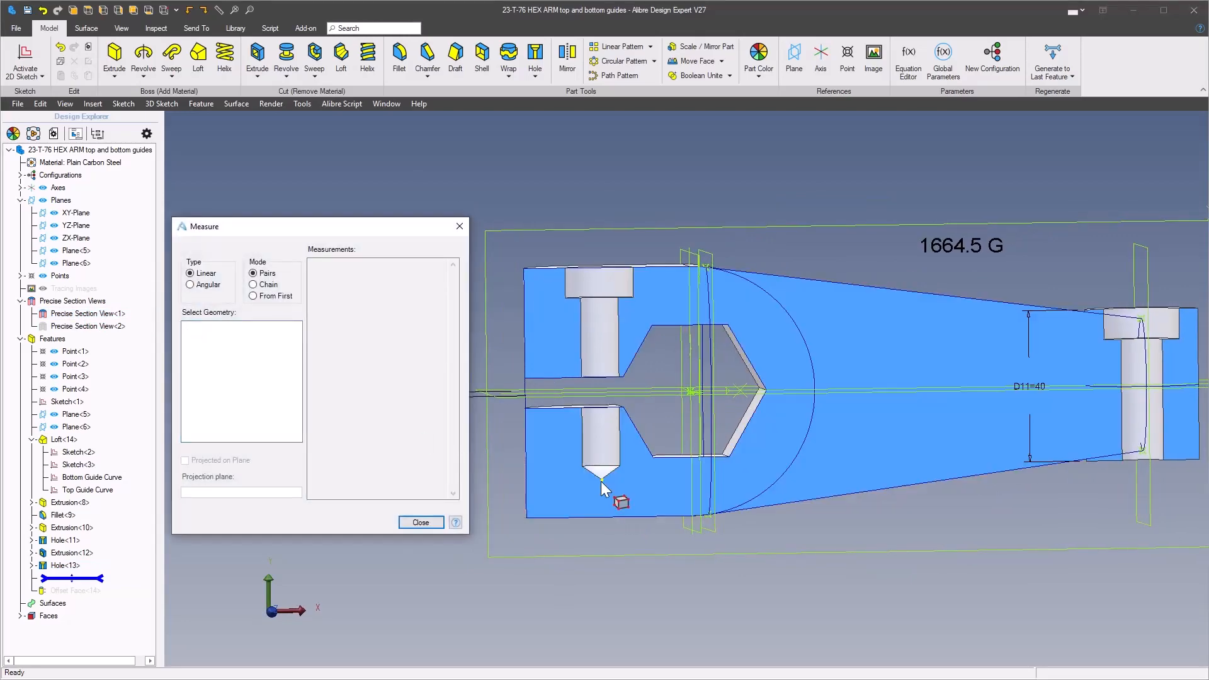
click(601, 482)
middle_drag(617, 497, 572, 520)
click(611, 482)
drag(326, 321, 367, 322)
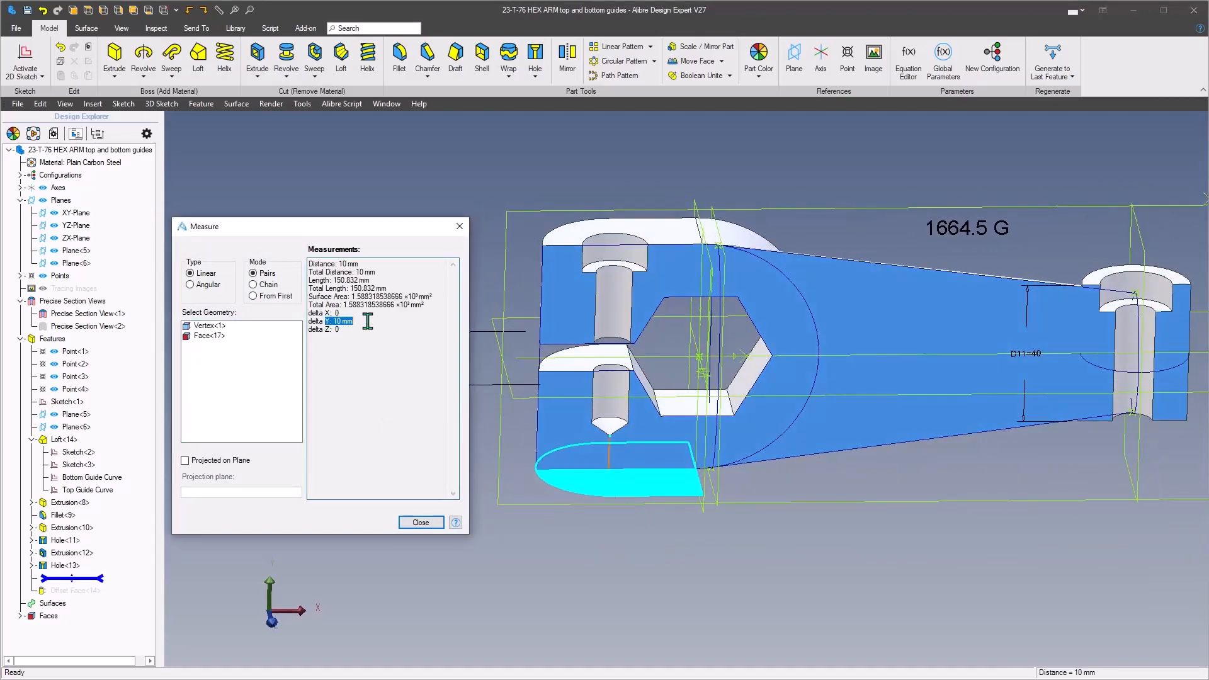
click(408, 375)
scroll(583, 553, up, 2)
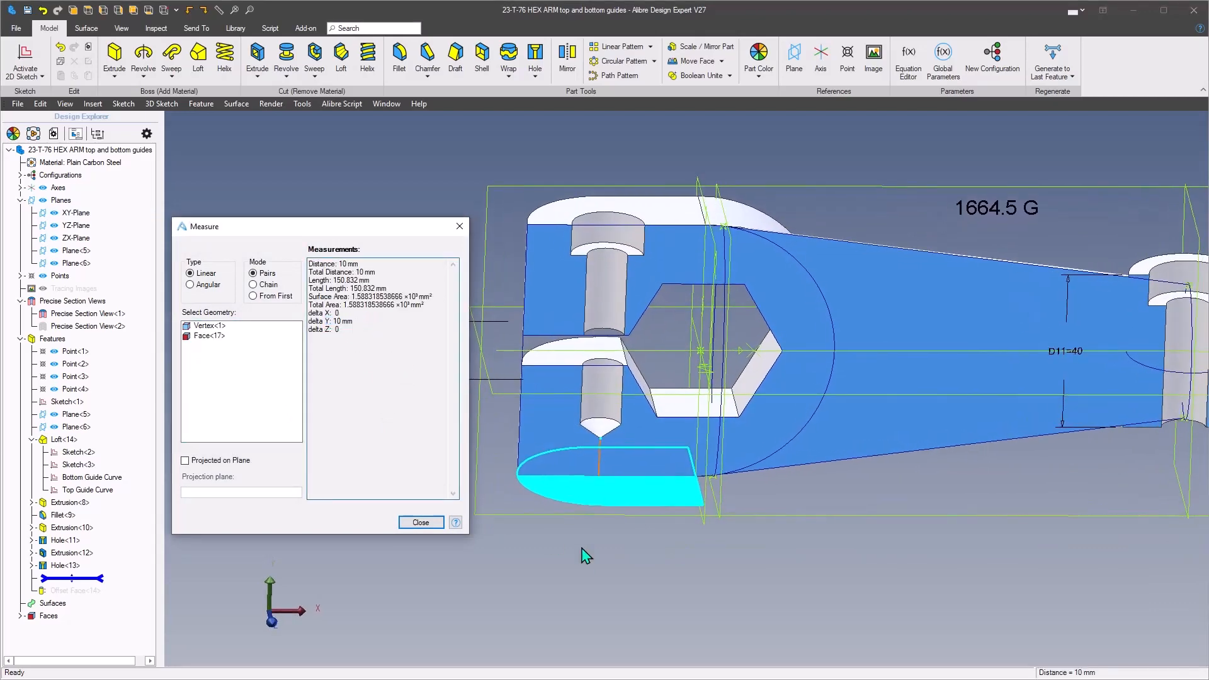
click(420, 522)
Step: Check the diameter of the clamp hole's lower blind portion in the section view
middle_drag(424, 440, 421, 234)
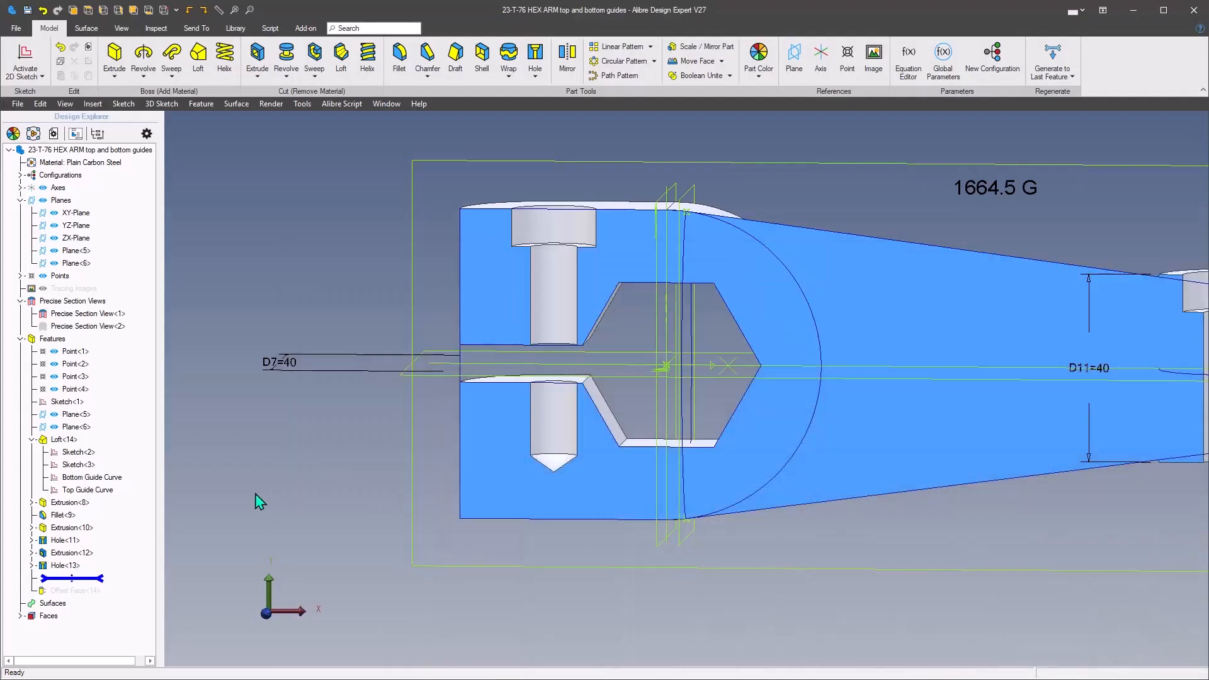
scroll(291, 405, up, 5)
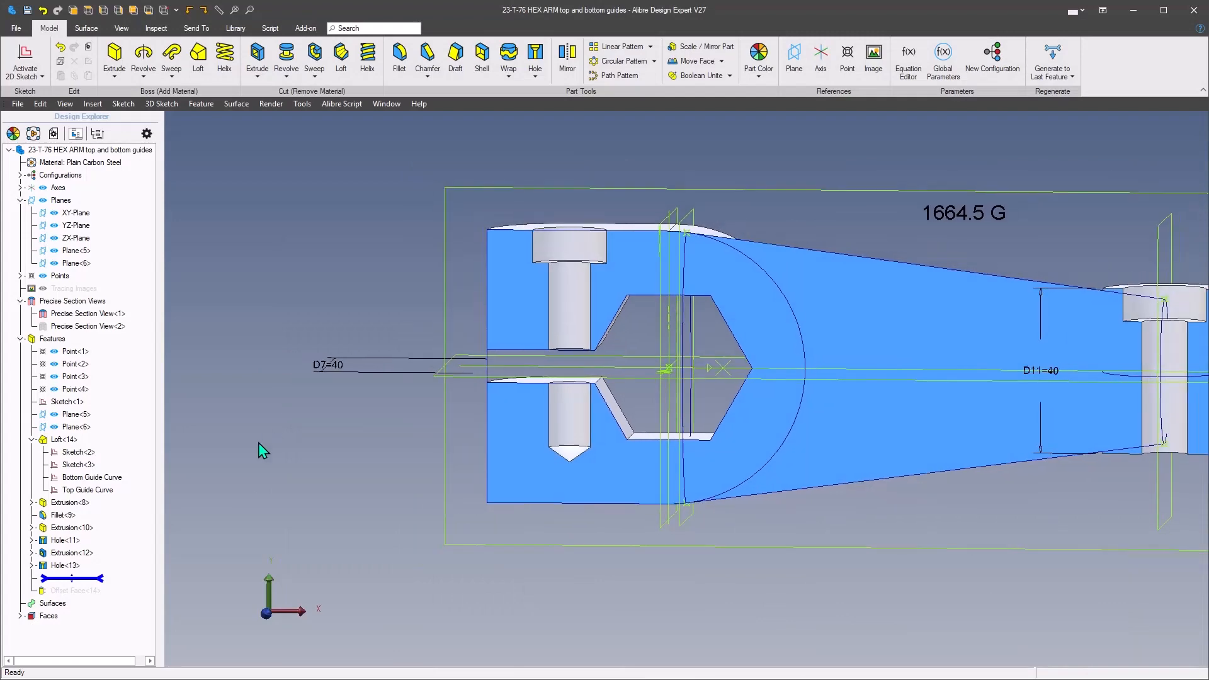
click(531, 432)
scroll(508, 436, down, 2)
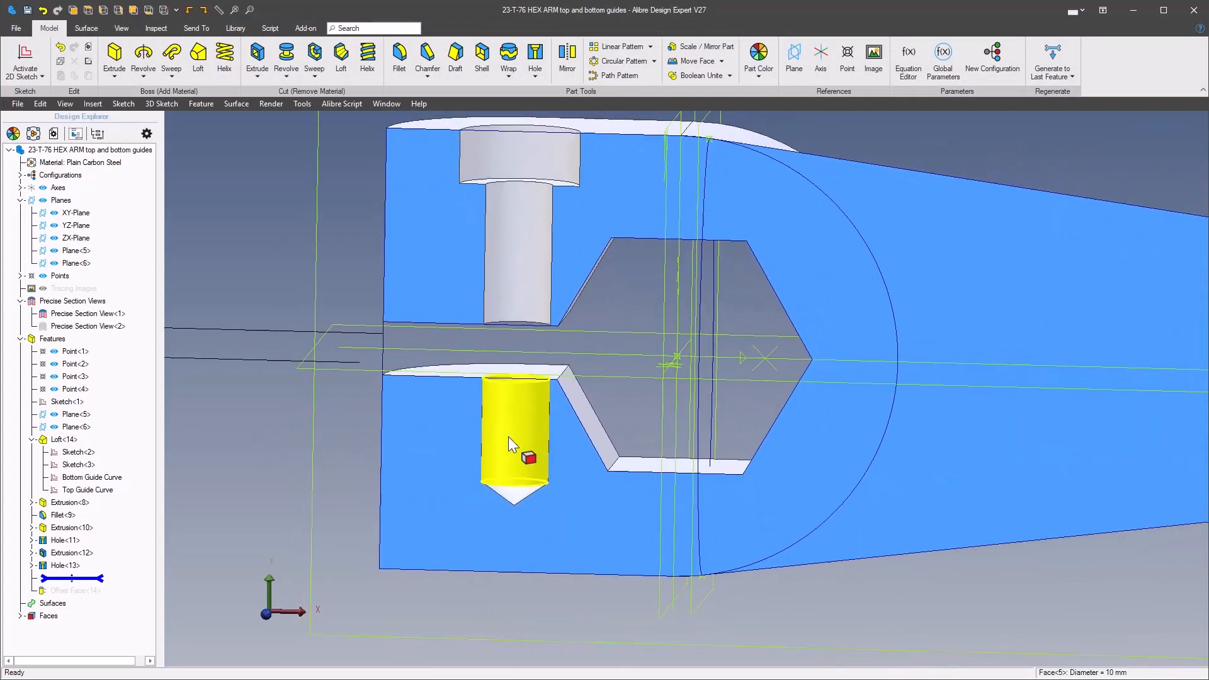
scroll(525, 441, down, 1)
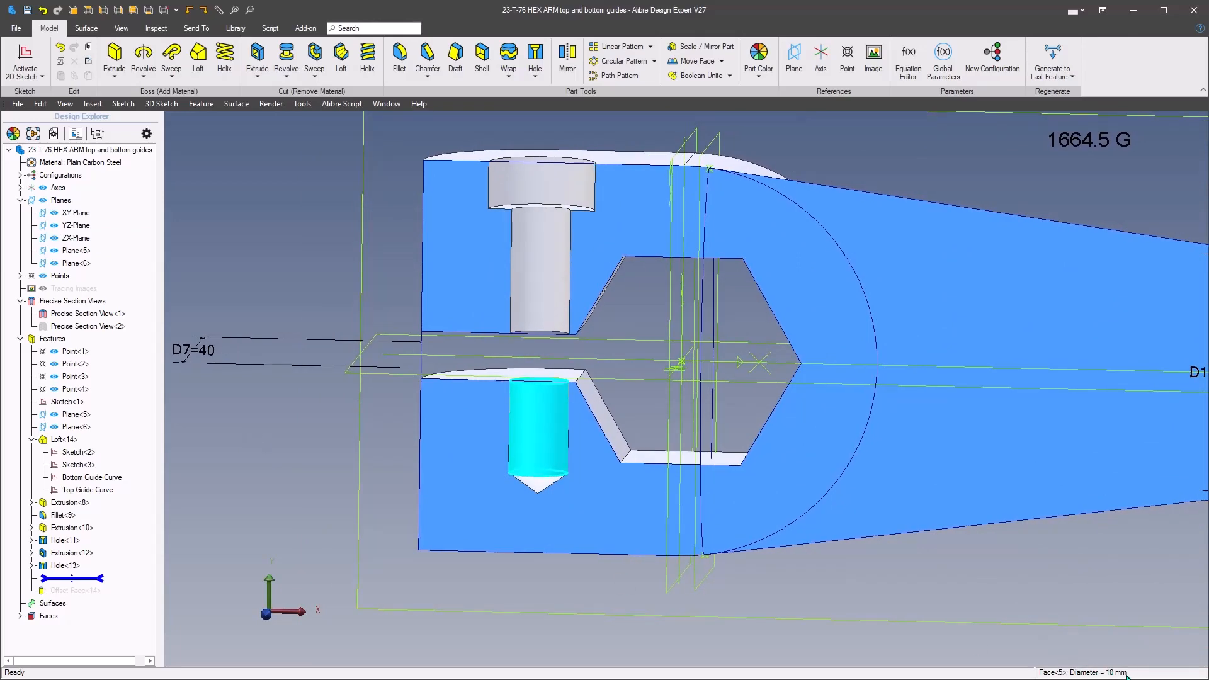
click(240, 502)
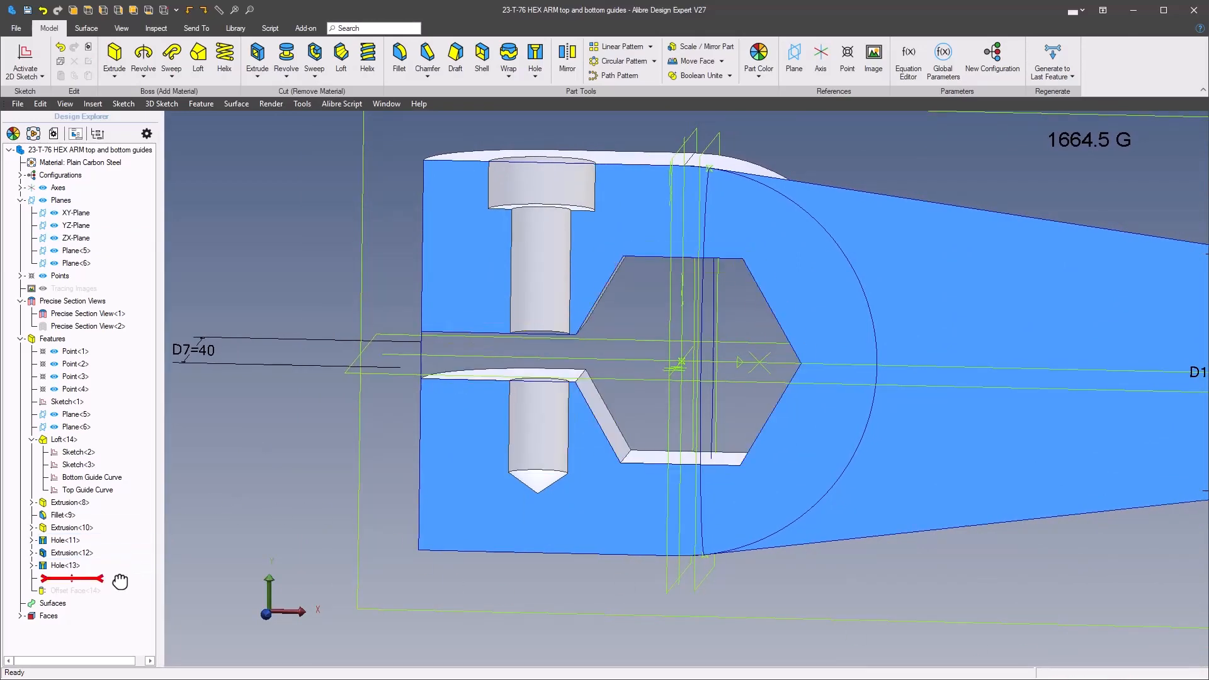
Step: Roll the feature history forward past Offset Face<14> and look up the Offset Face command
drag(95, 585, 96, 591)
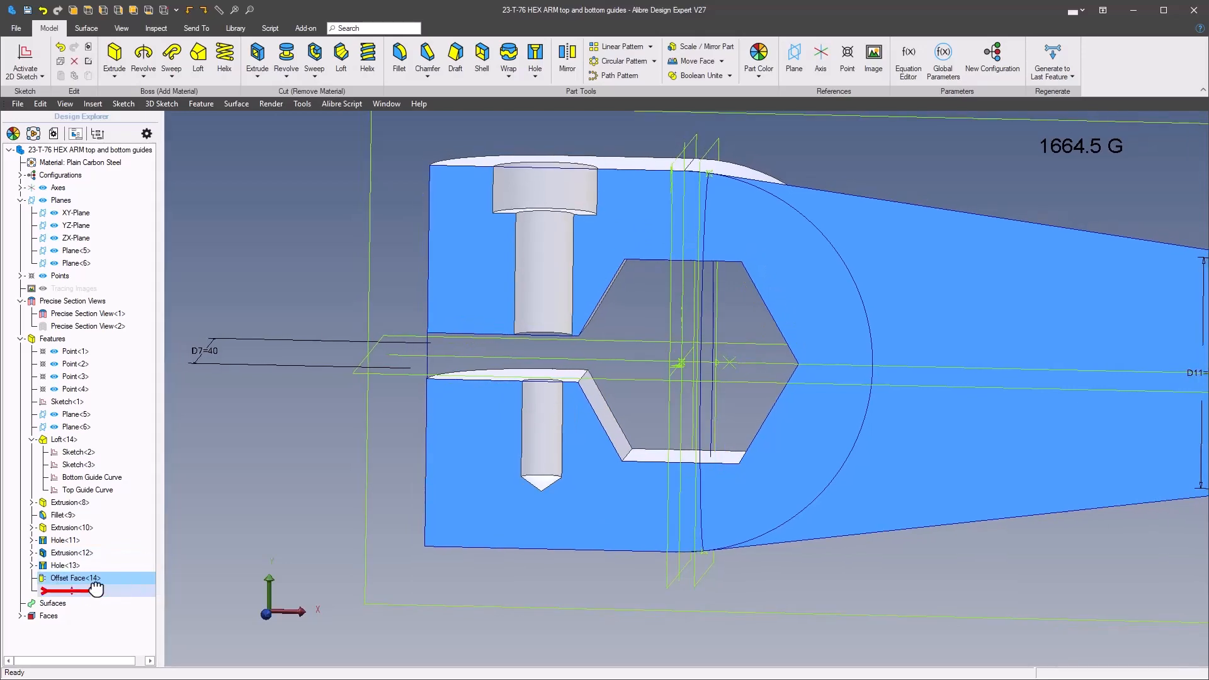
click(92, 579)
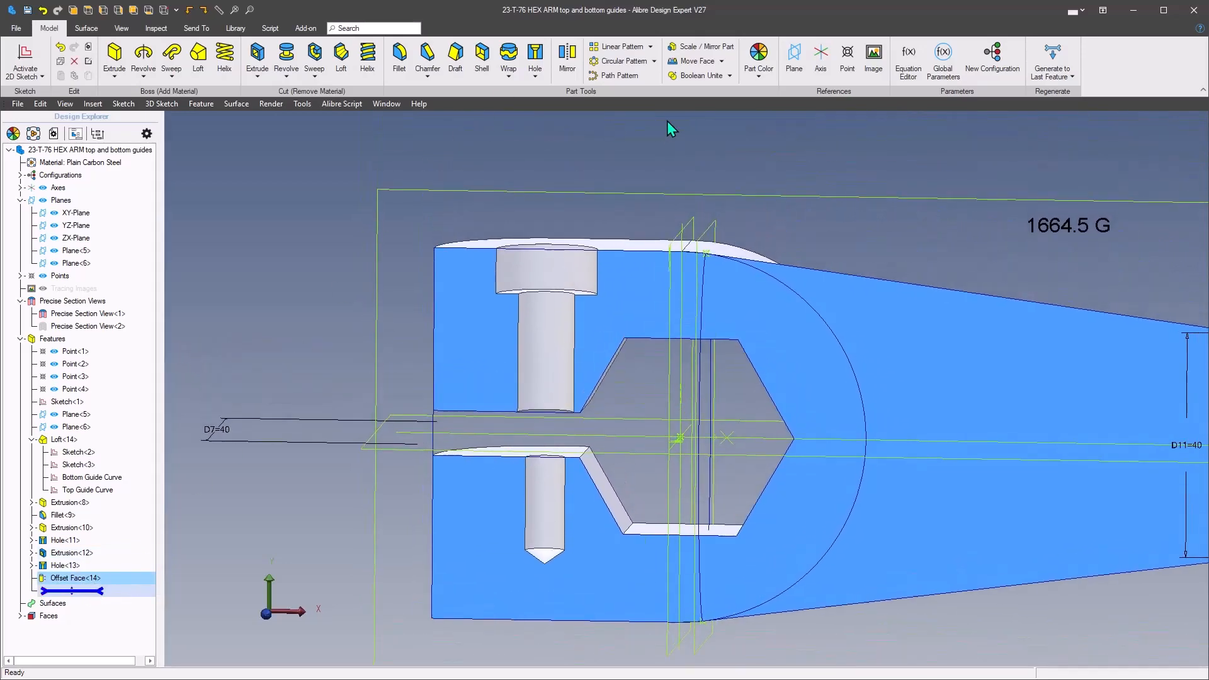
click(721, 61)
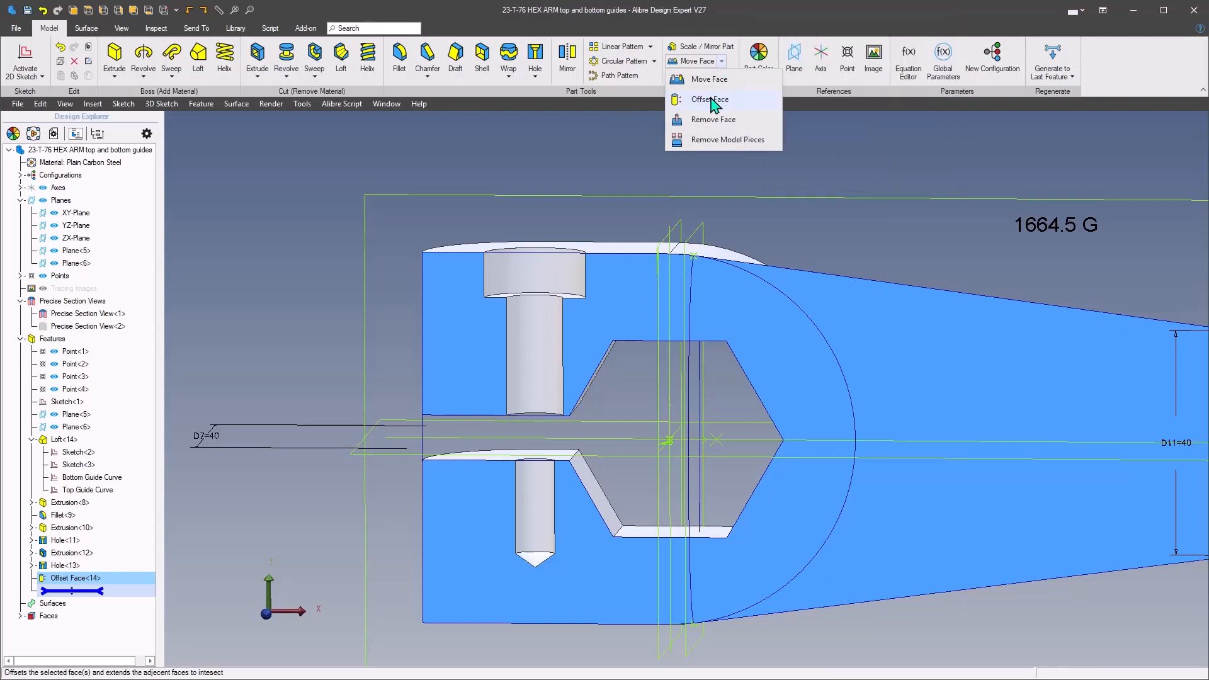
click(300, 227)
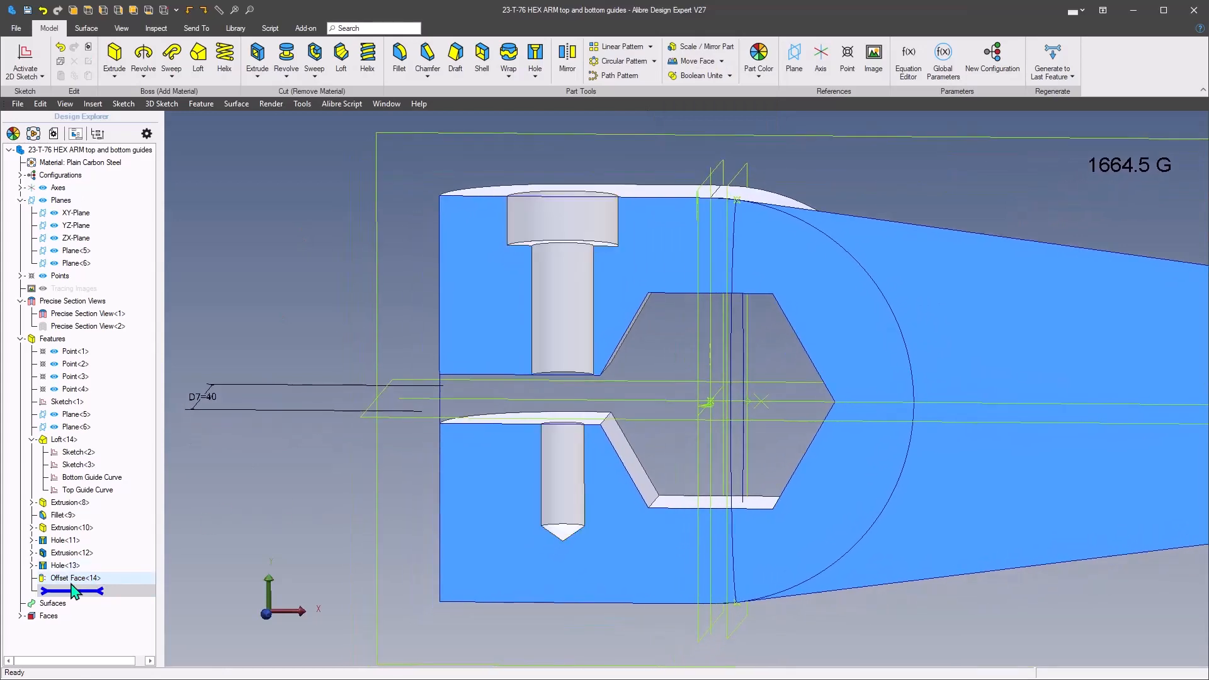
Step: Review the settings of Offset Face<14>, accept them, and check the diameter of the offset hole face
right_click(75, 579)
click(104, 587)
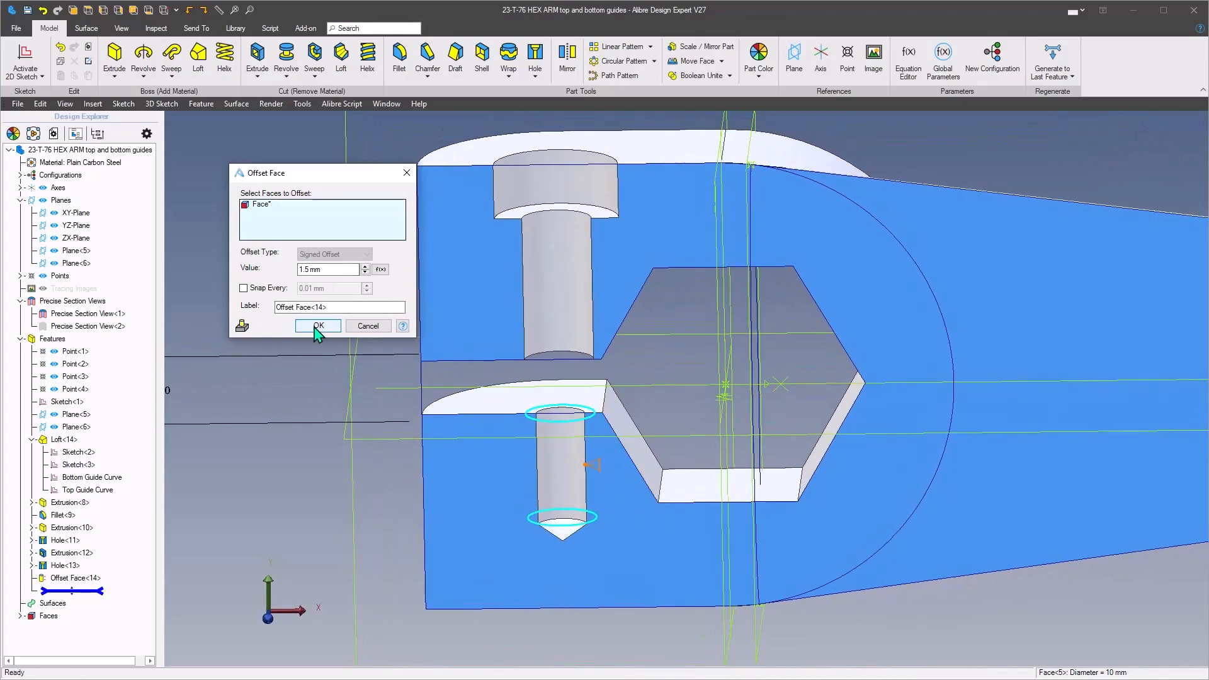
click(316, 326)
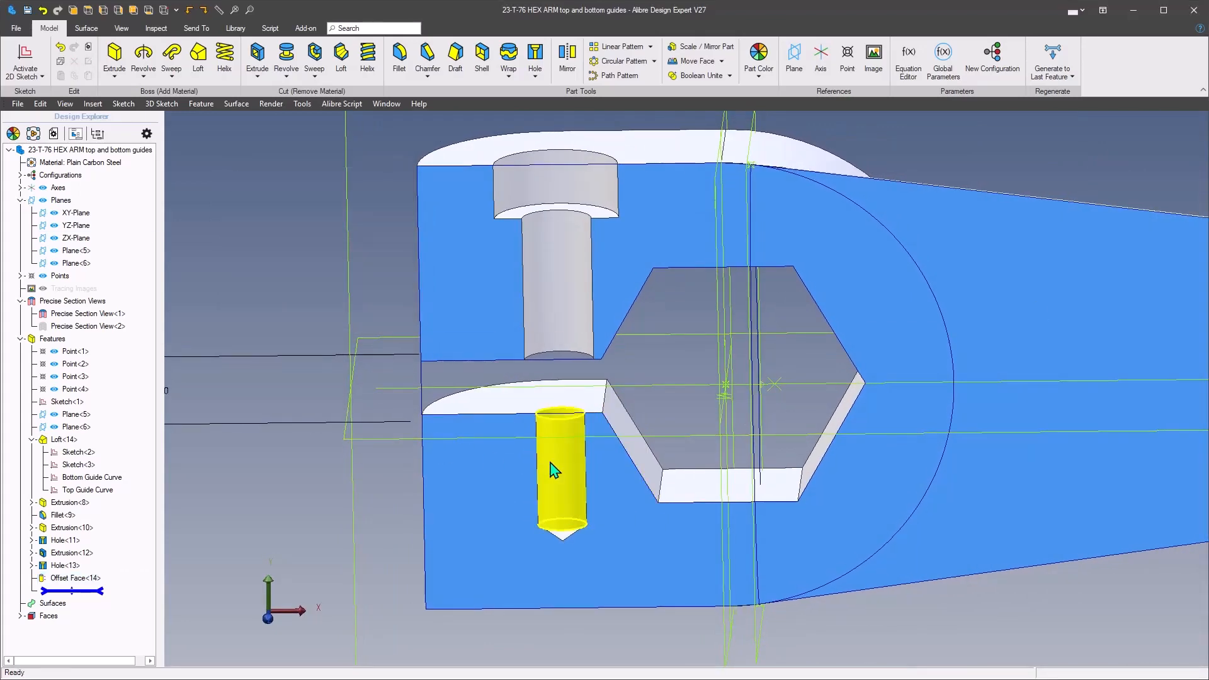
click(554, 470)
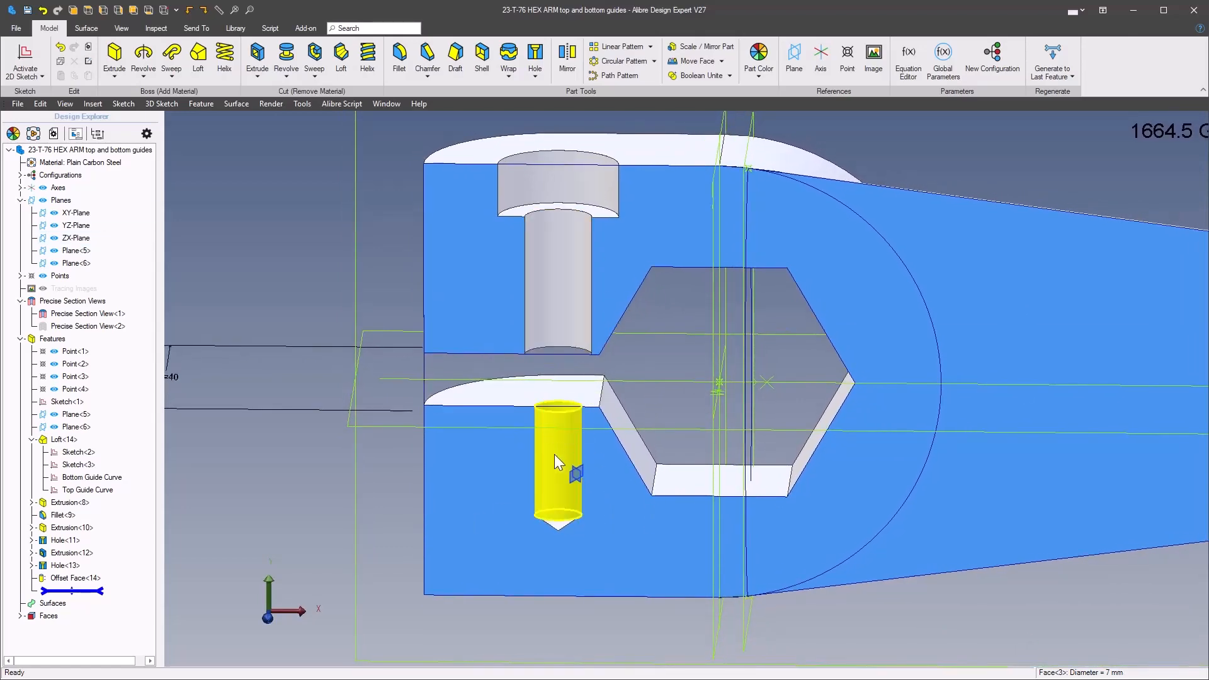
click(333, 500)
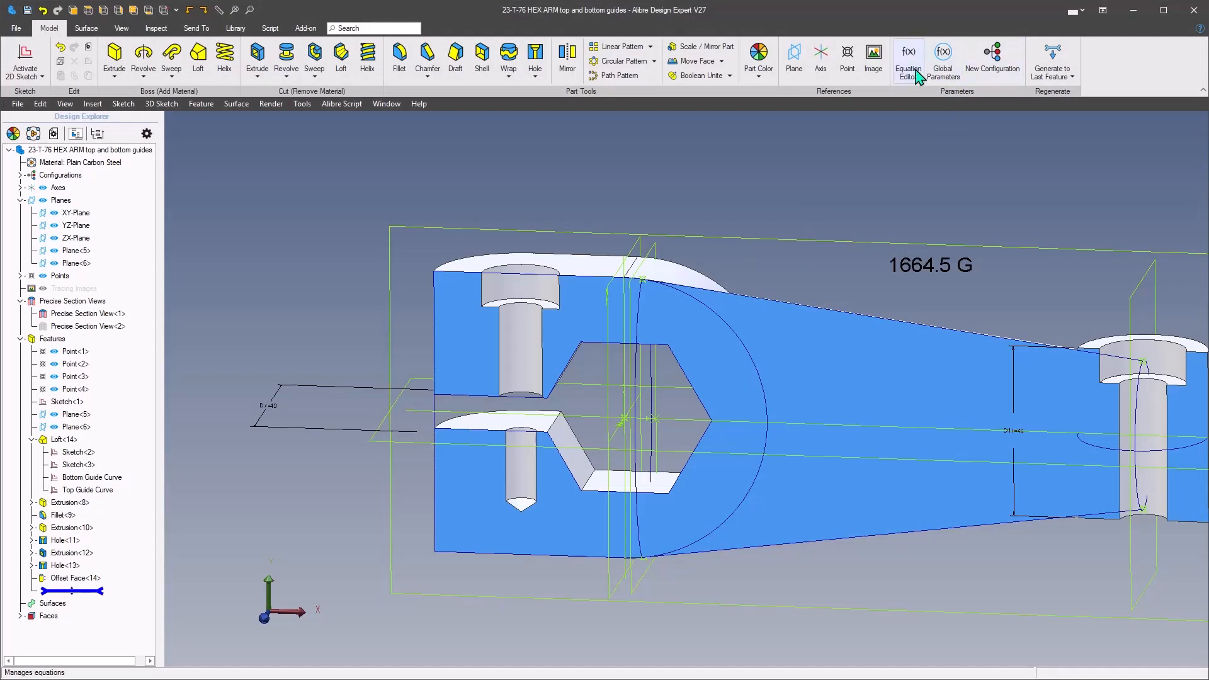
Step: Review the D20 depth equation of Hole<13> in the part's Equation Editor and accept it
click(909, 63)
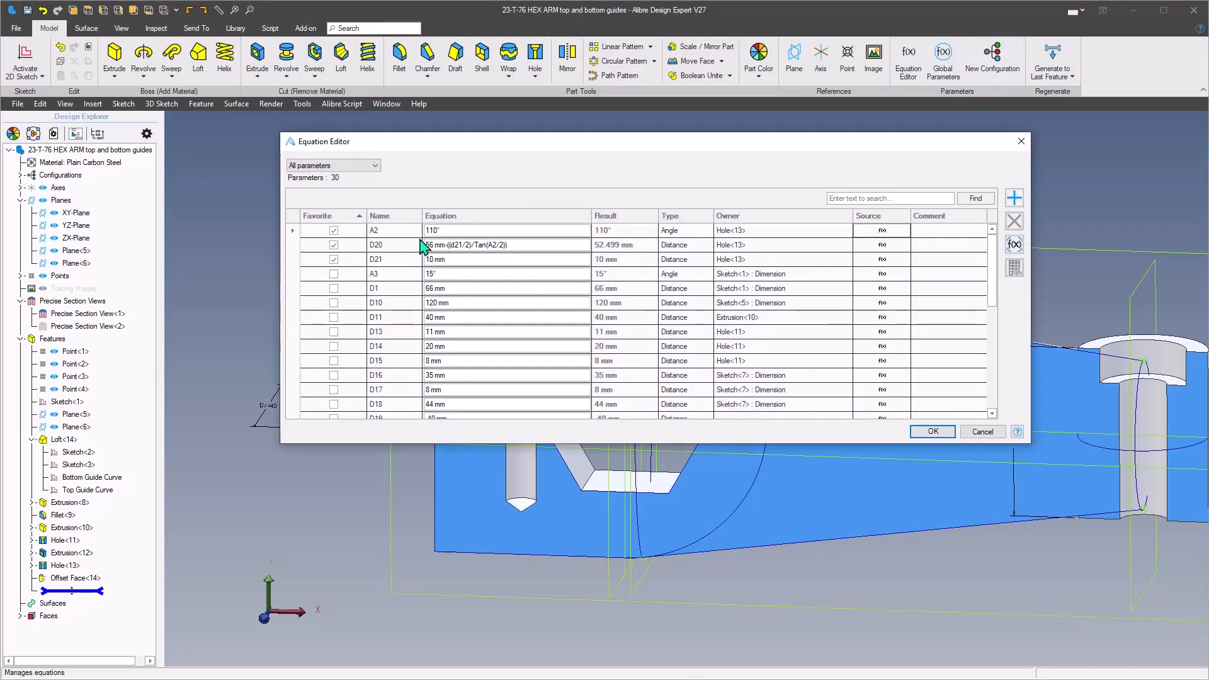
click(430, 245)
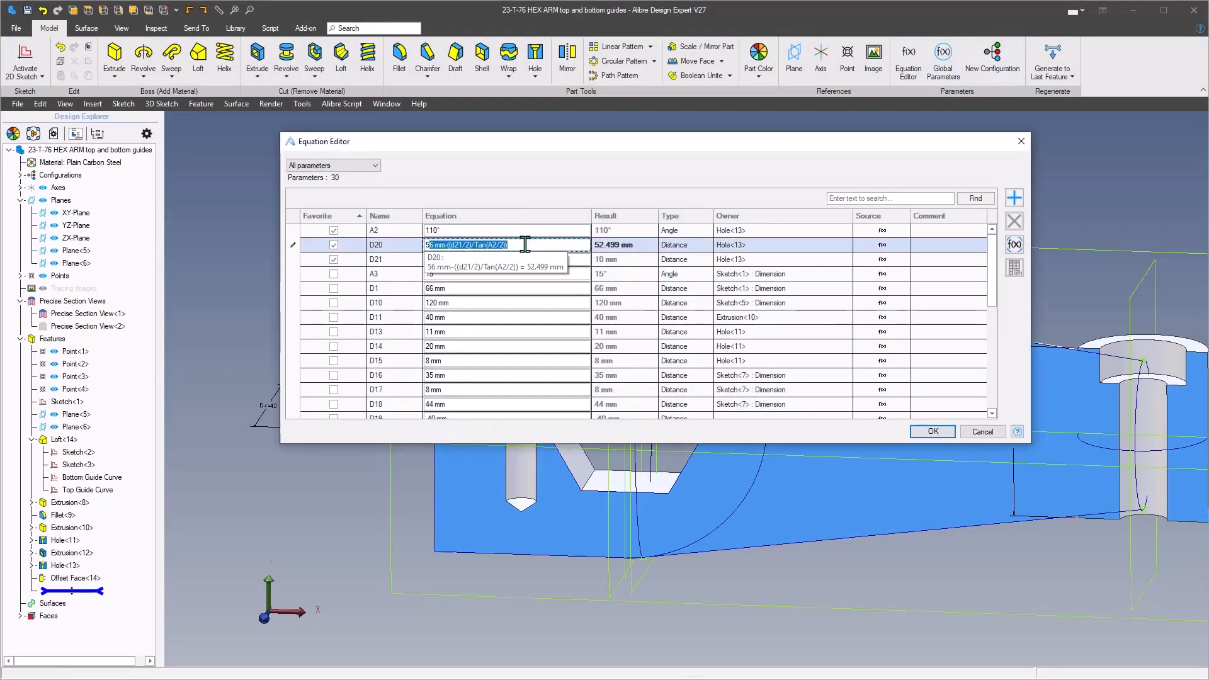
click(525, 245)
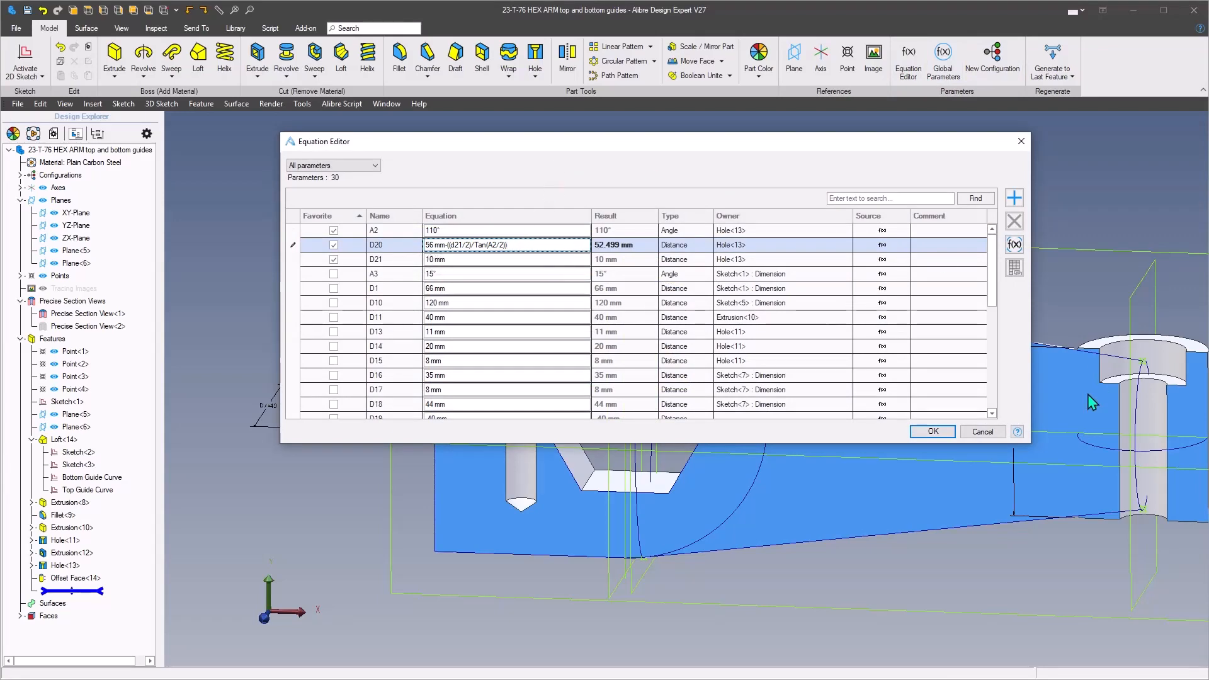
click(930, 432)
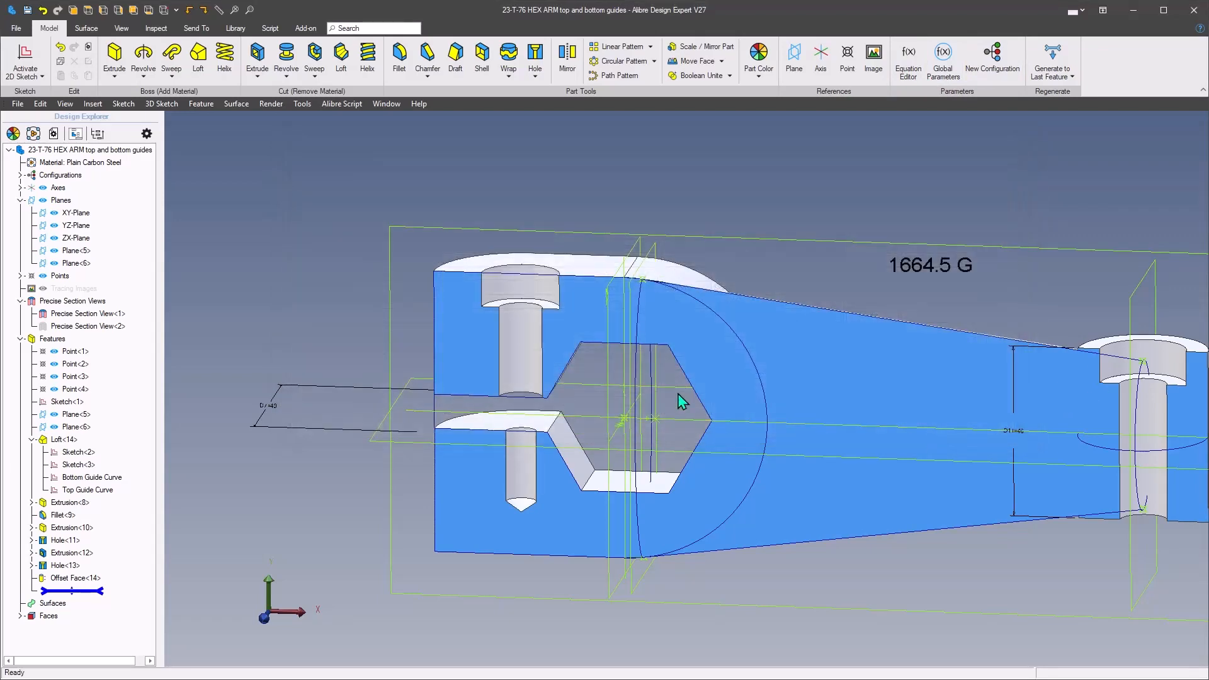